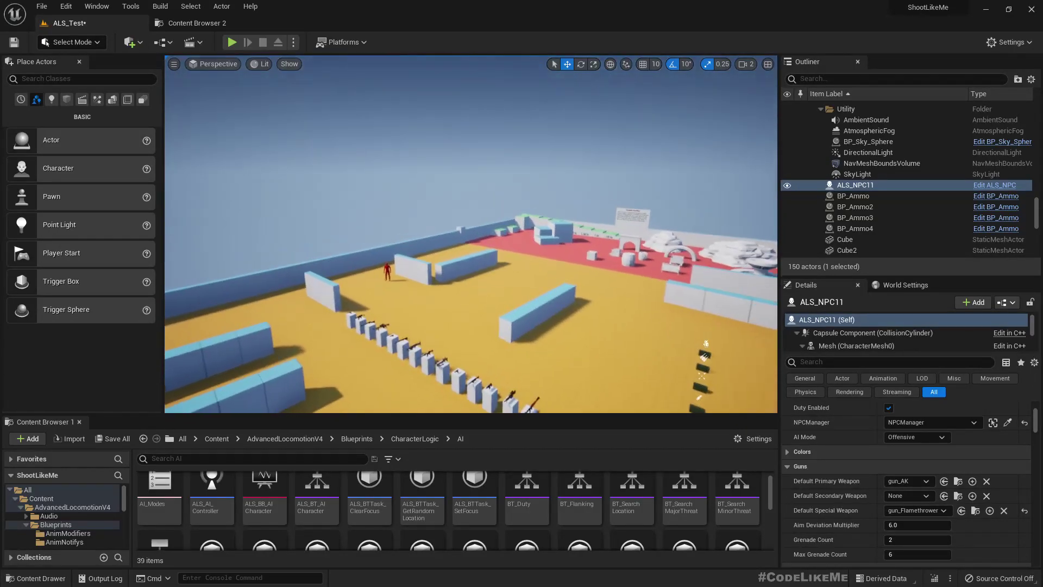
Browse to the NPC's primary weapon asset gun_AK and open its blueprint for editing.
{"action": "right_click_drag", "start_coordinate": [435, 272], "coordinate": [456, 293]}
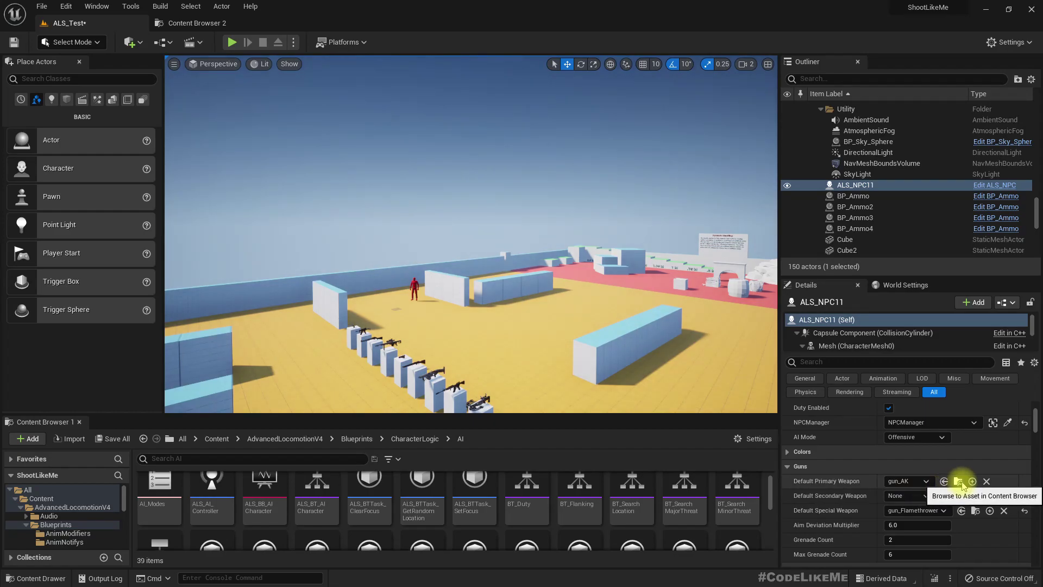
{"action": "left_click", "coordinate": [959, 481]}
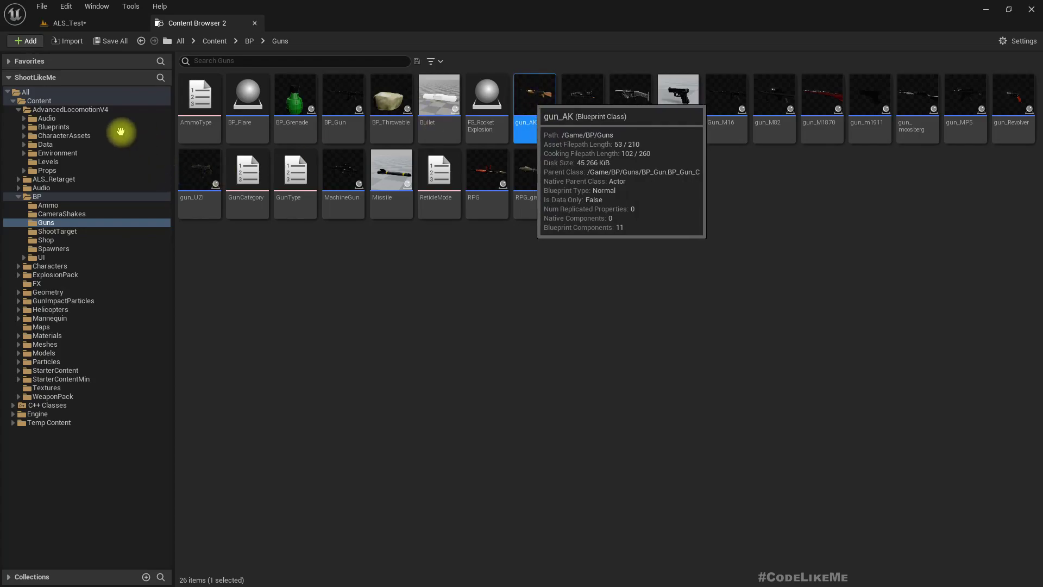
{"action": "double_click", "coordinate": [563, 96]}
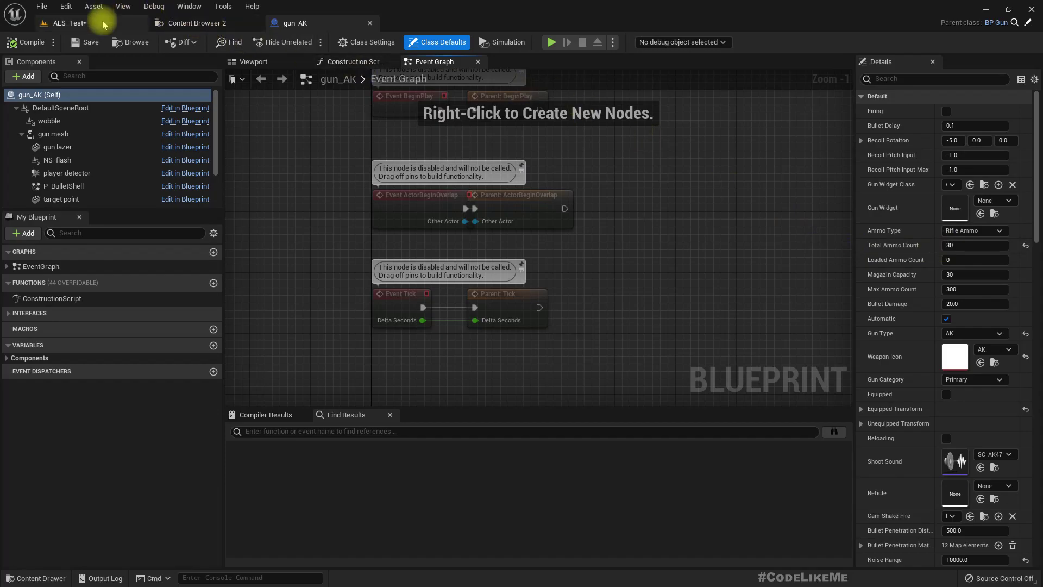
Return to the ALS_Test level, start Play and shoot the red enemy NPC with the AK.
{"action": "left_click", "coordinate": [78, 23]}
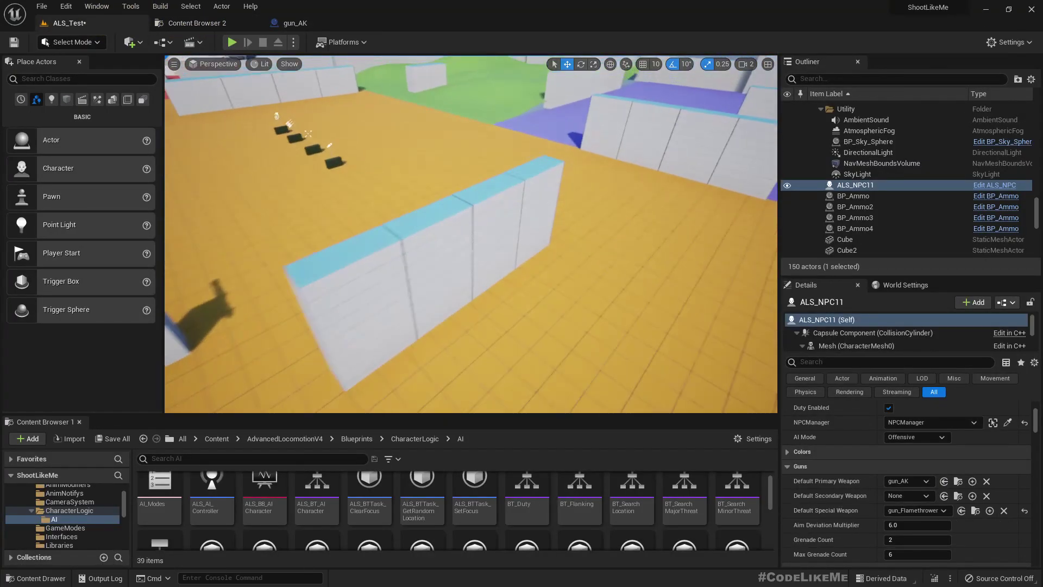
{"action": "key", "text": "alt+p"}
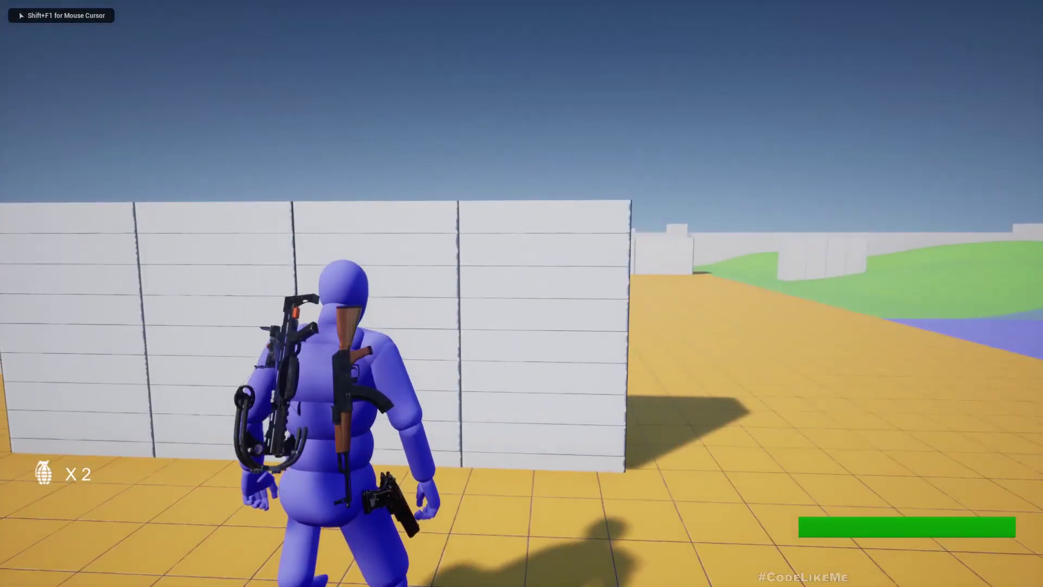
{"action": "right_click_drag", "start_coordinate": [522, 293], "coordinate": [522, 293]}
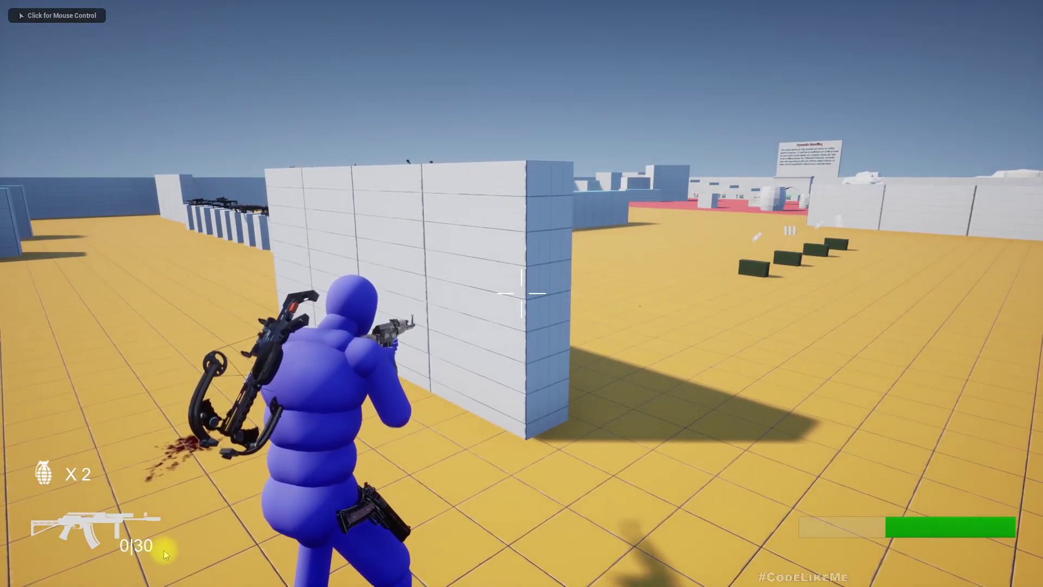
{"action": "left_click", "coordinate": [138, 551]}
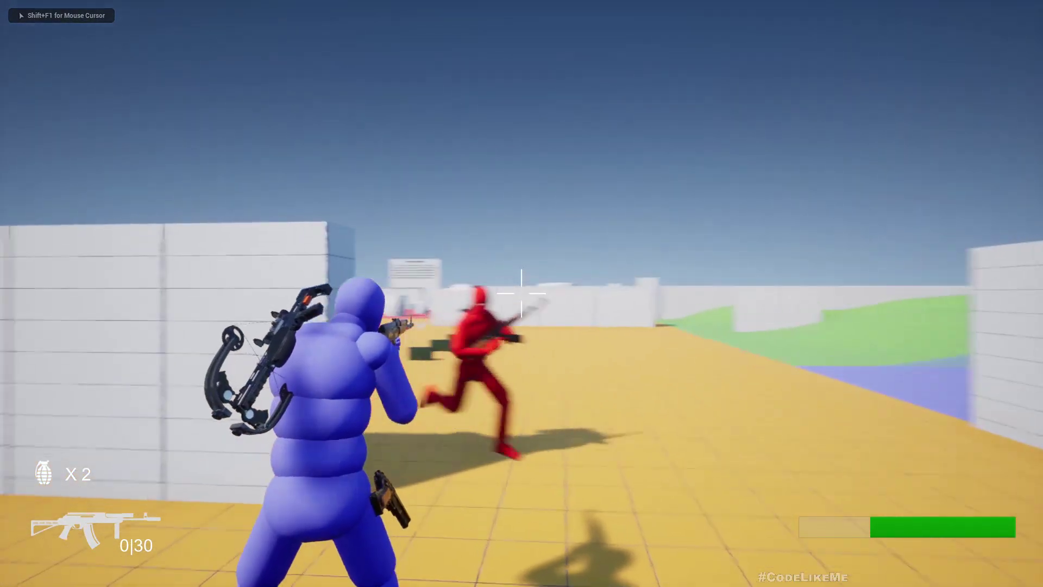
{"action": "left_click_drag", "start_coordinate": [522, 293], "coordinate": [522, 294]}
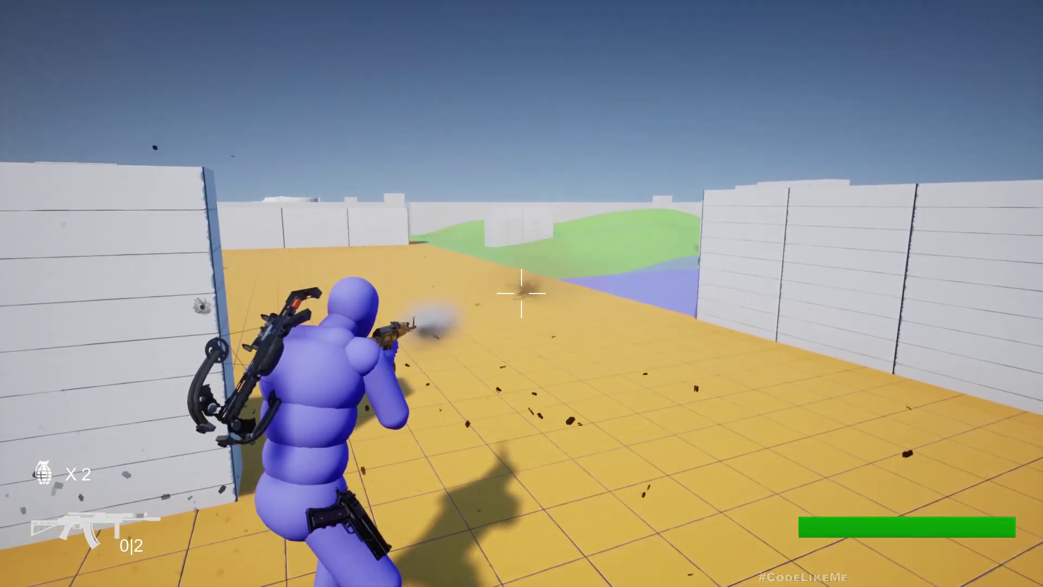
Stop the session, start a new one and run the character forward to cover between the walls.
{"action": "key", "text": "Escape"}
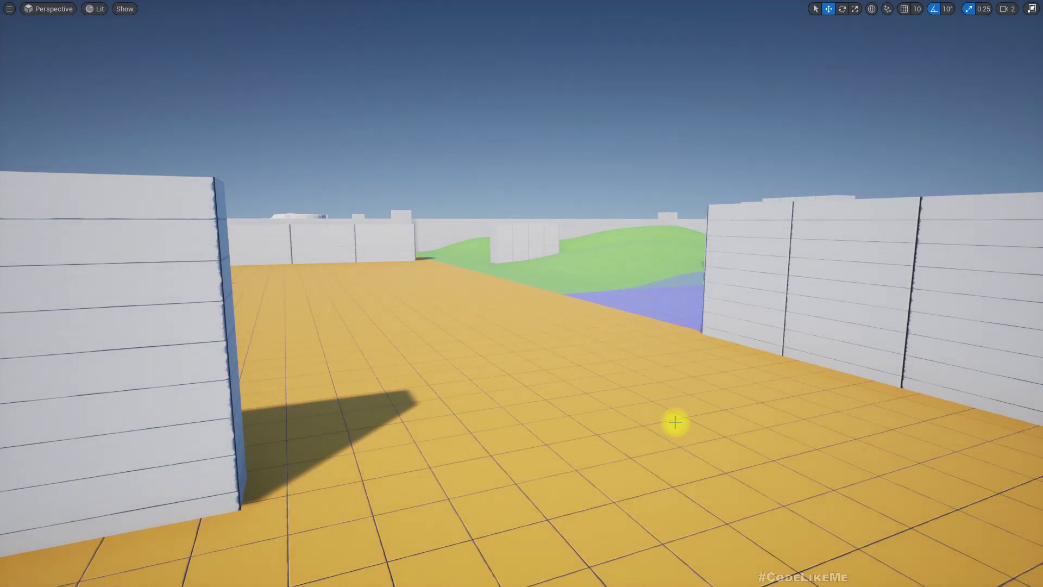
{"action": "key", "text": "alt+p"}
{"action": "key", "text": "w"}
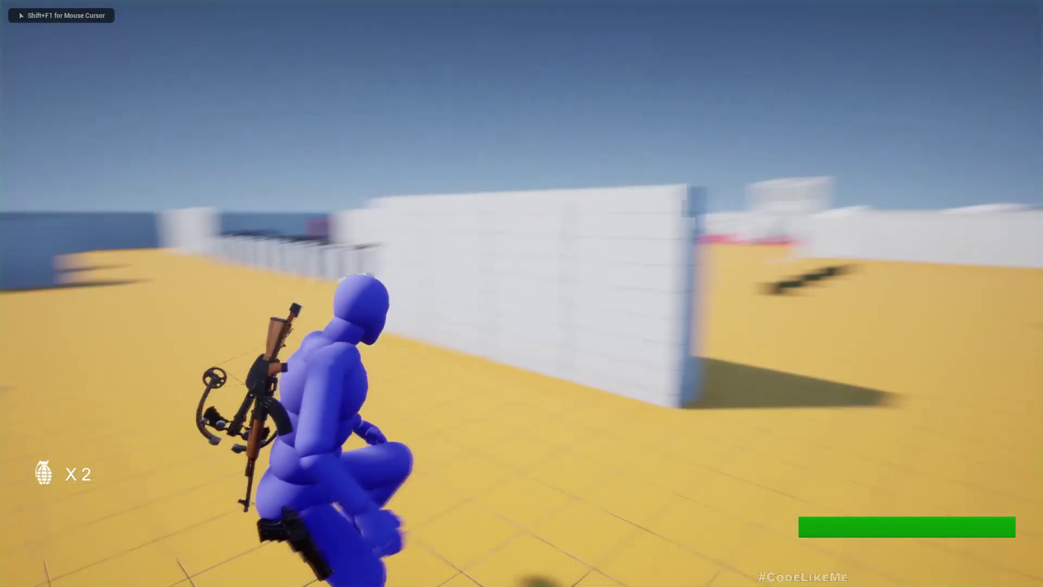
{"action": "key", "text": "w"}
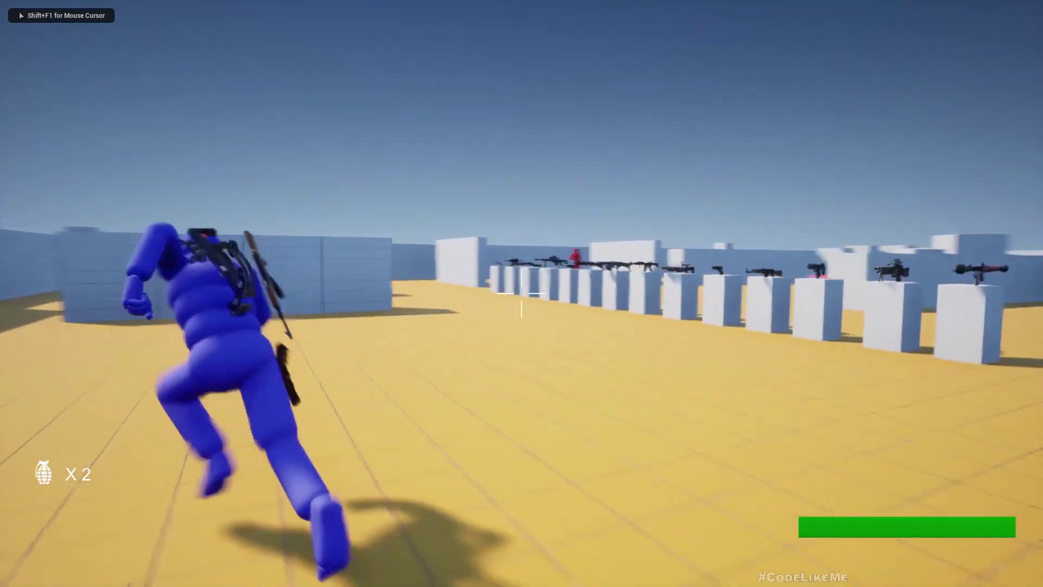
{"action": "key", "text": "w"}
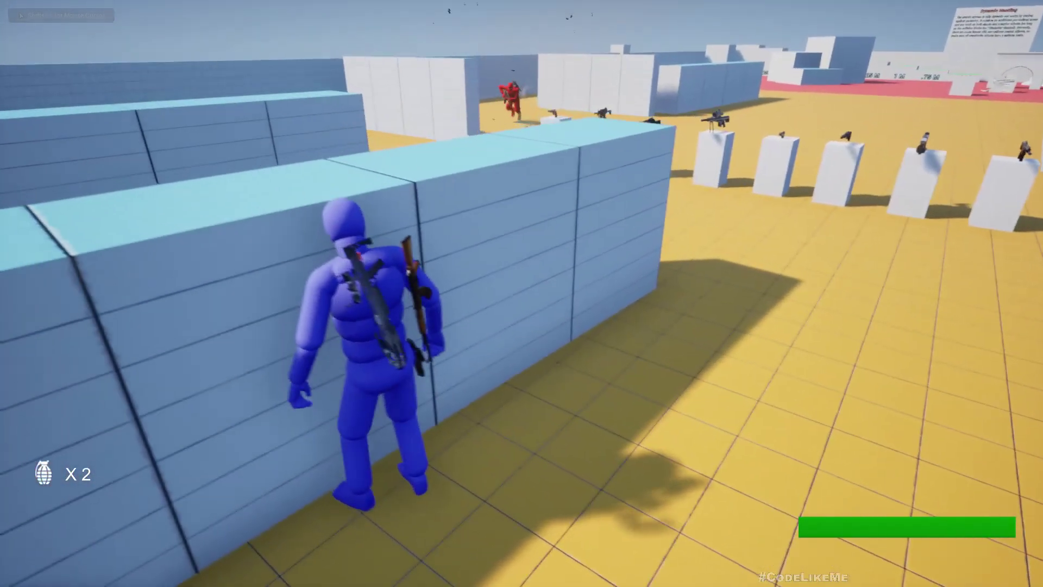
{"action": "key", "text": "s"}
{"action": "key", "text": "w"}
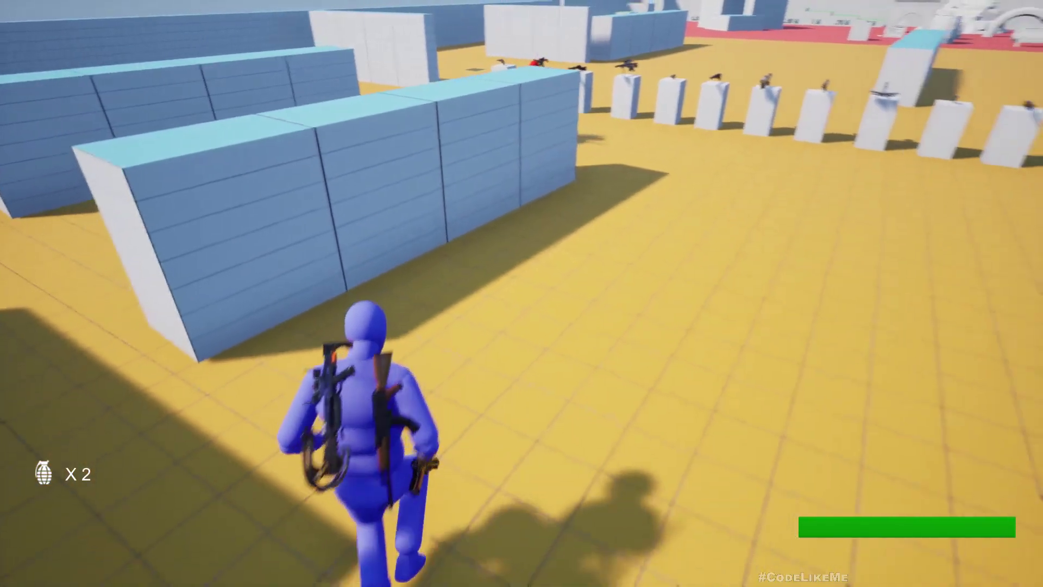
{"action": "key", "text": "w"}
{"action": "key", "text": "a"}
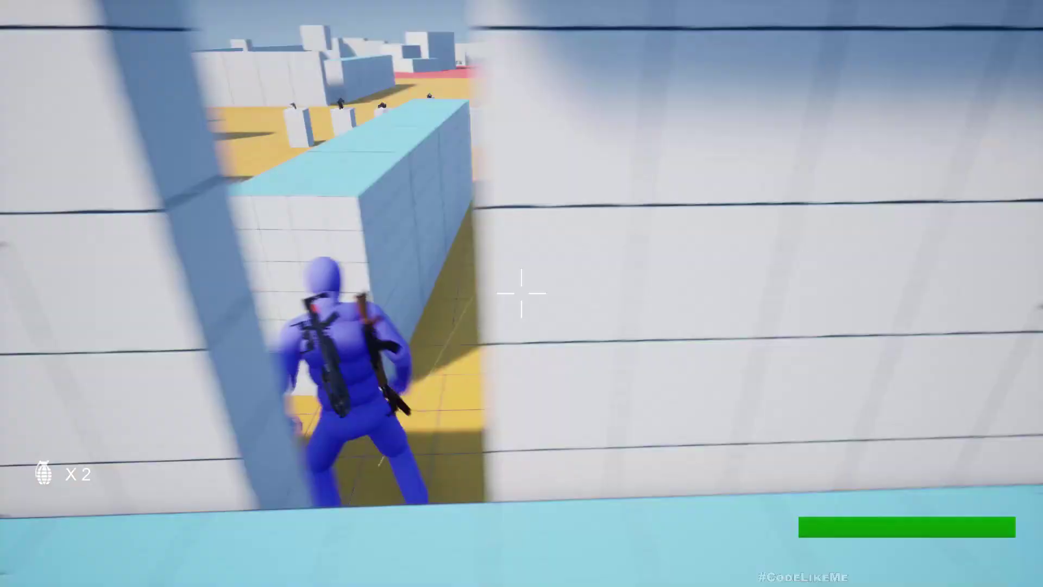
Run around the wall corner and across open ground toward the red enemy NPC.
{"action": "key", "text": "w"}
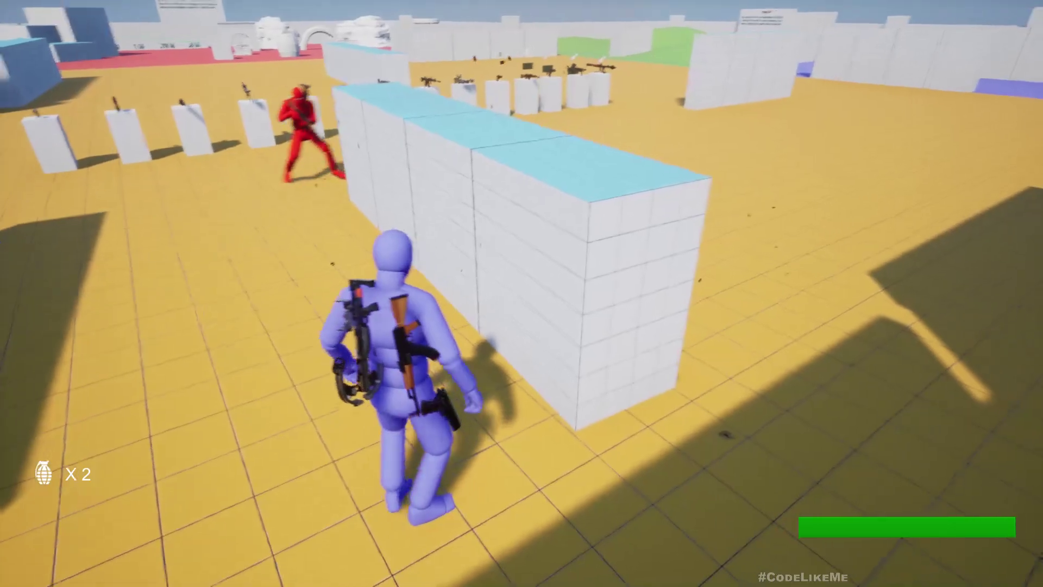
{"action": "key", "text": "w"}
{"action": "key", "text": "w"}
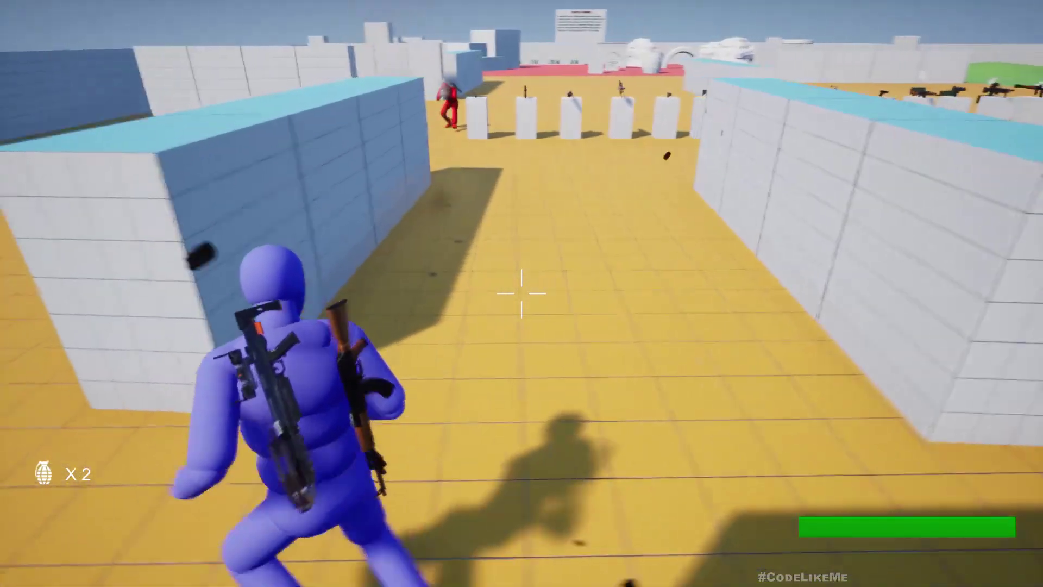
{"action": "key", "text": "d"}
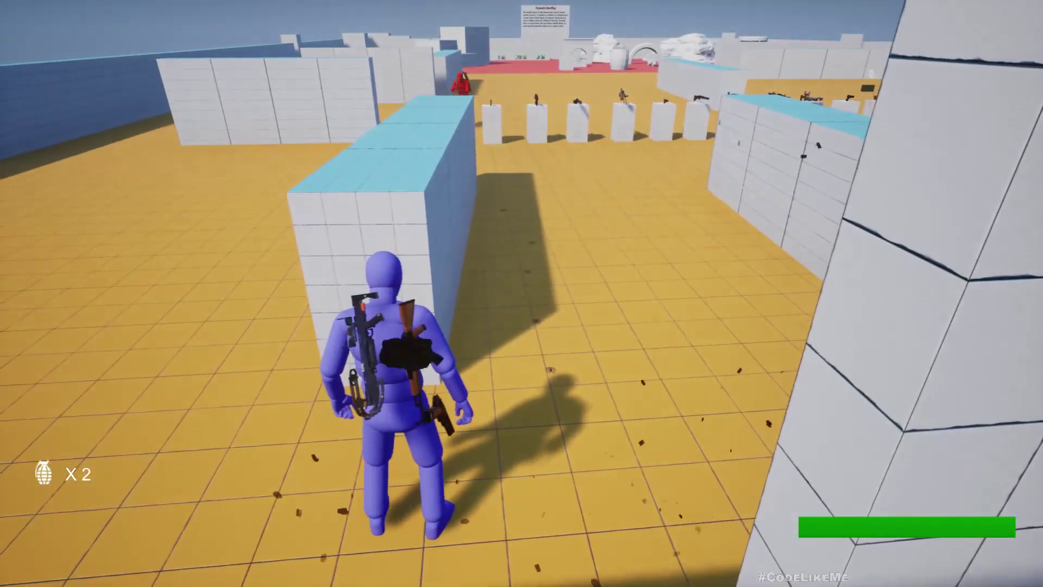
{"action": "key", "text": "w"}
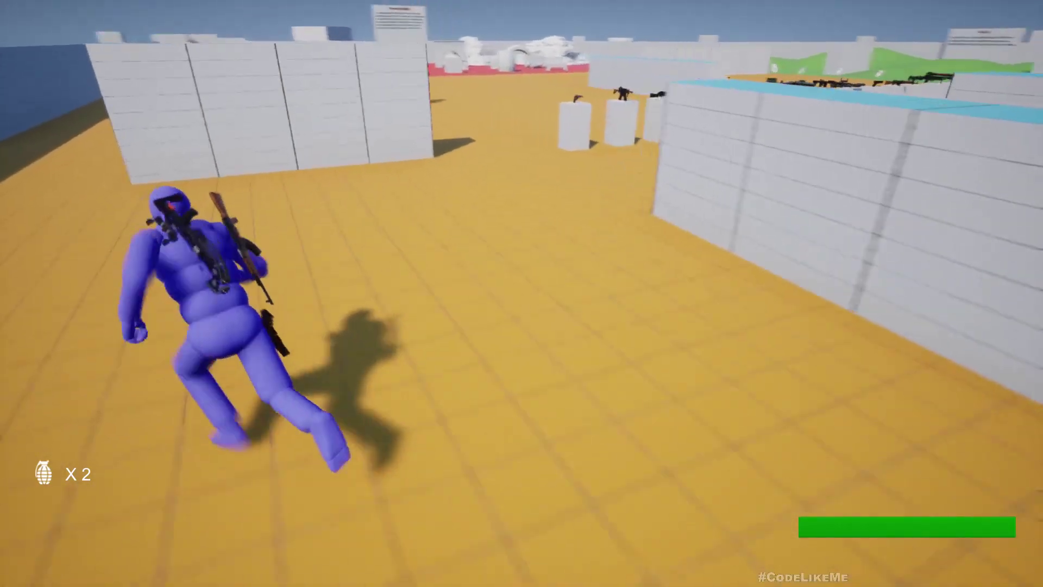
{"action": "key", "text": "w"}
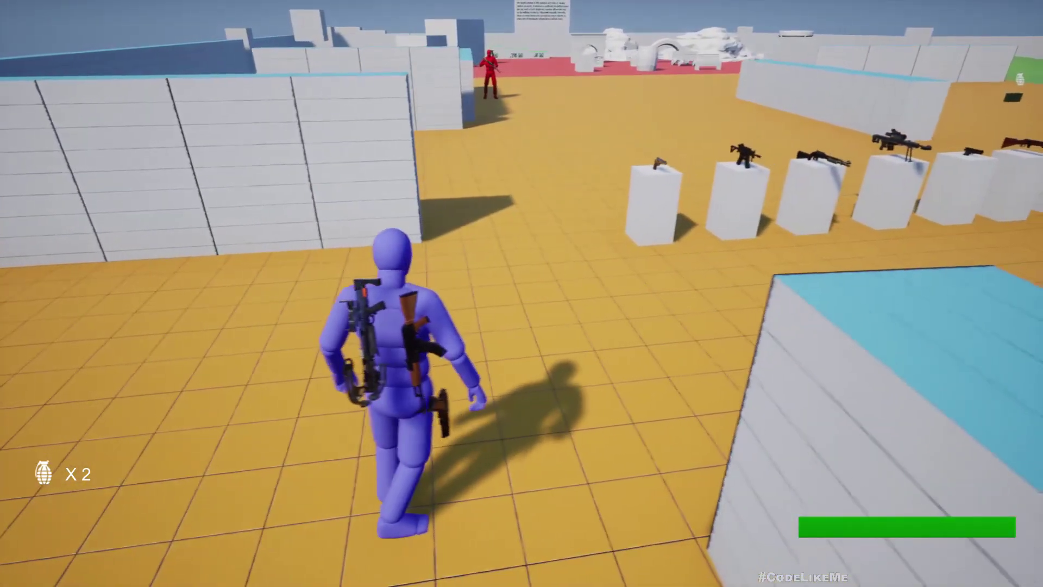
{"action": "key", "text": "d"}
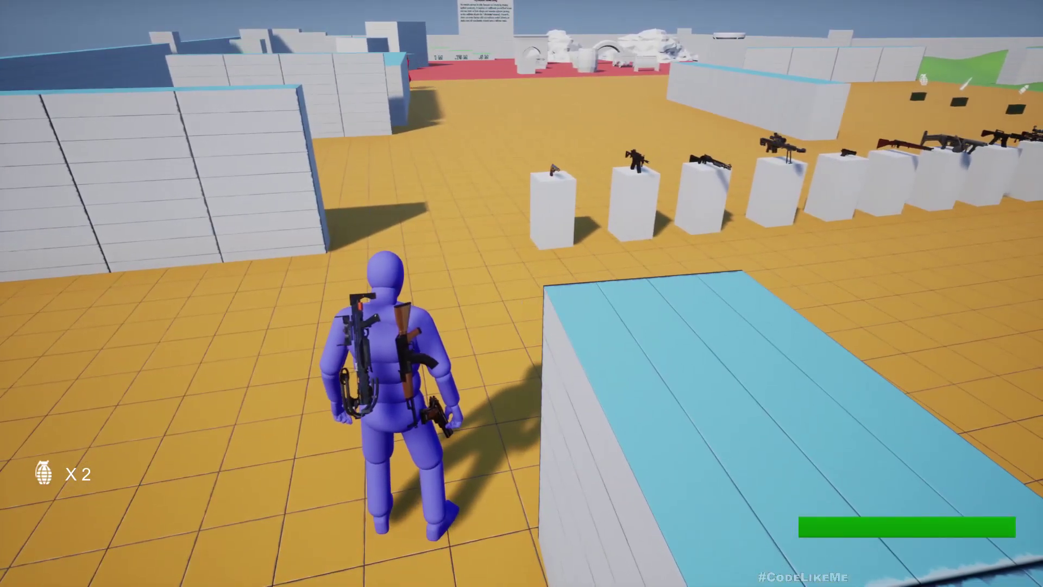
{"action": "key", "text": "w"}
{"action": "key", "text": "w"}
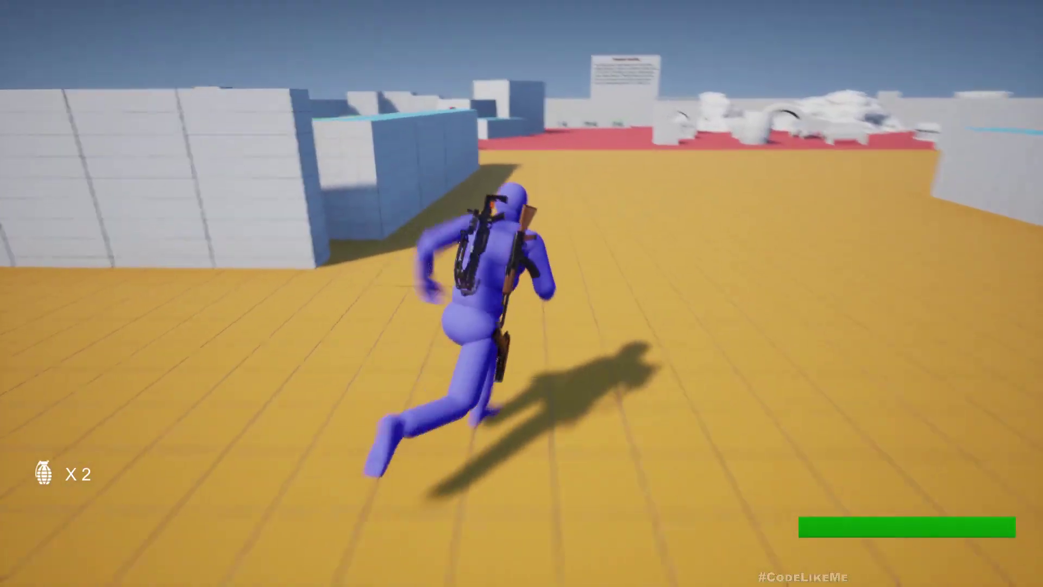
{"action": "key", "text": "w"}
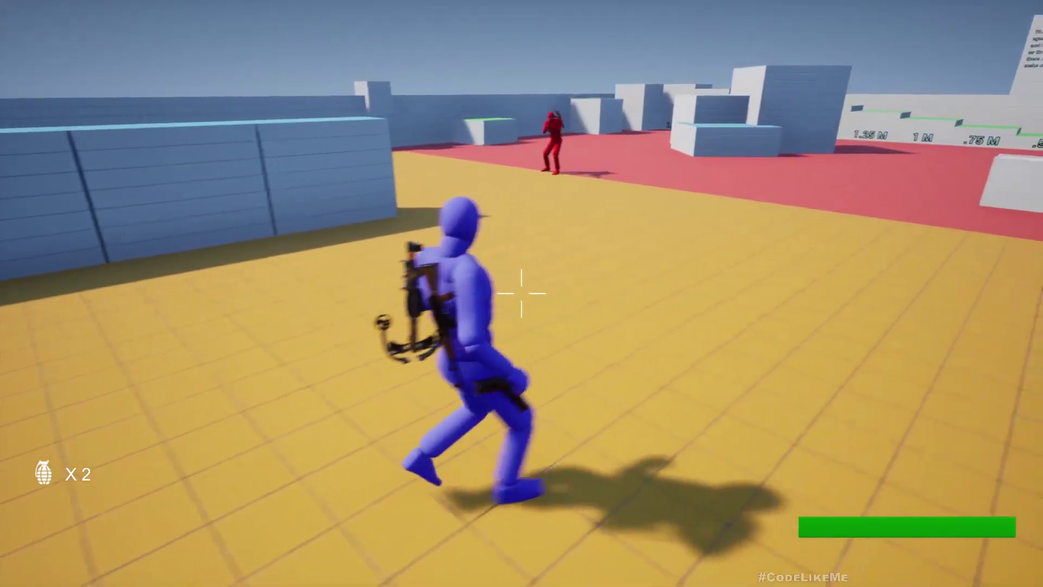
{"action": "key", "text": "w"}
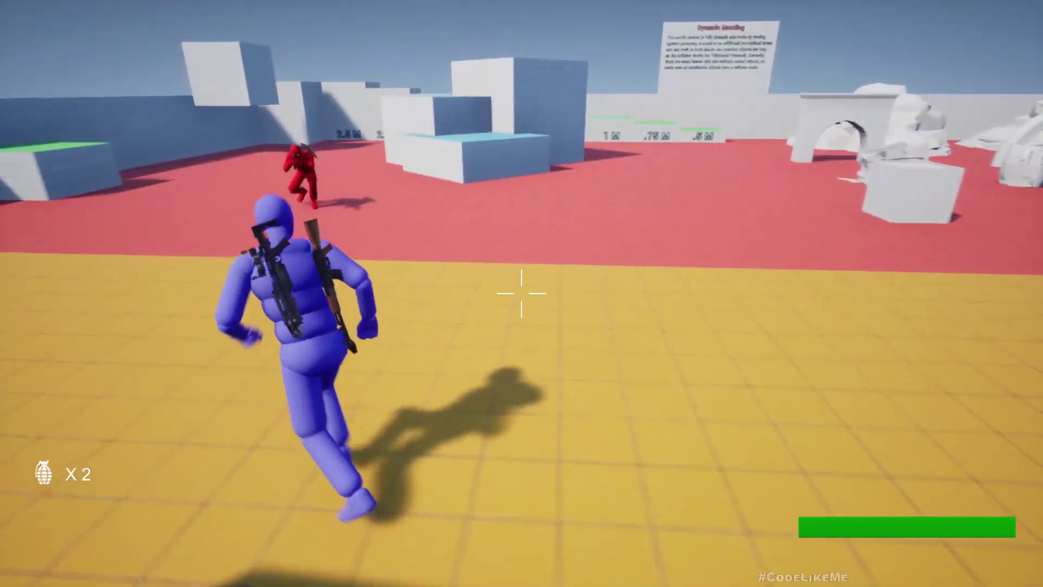
{"action": "key", "text": "w"}
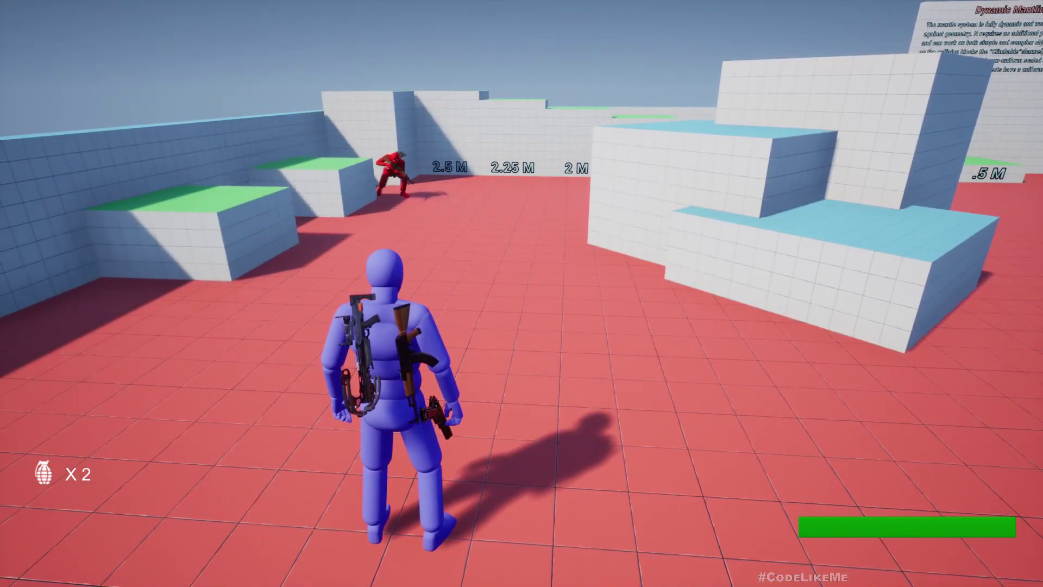
Run up to the enemy, dodge left, then turn the view to find the red enemy.
{"action": "left_click_drag", "start_coordinate": [522, 293], "coordinate": [489, 293]}
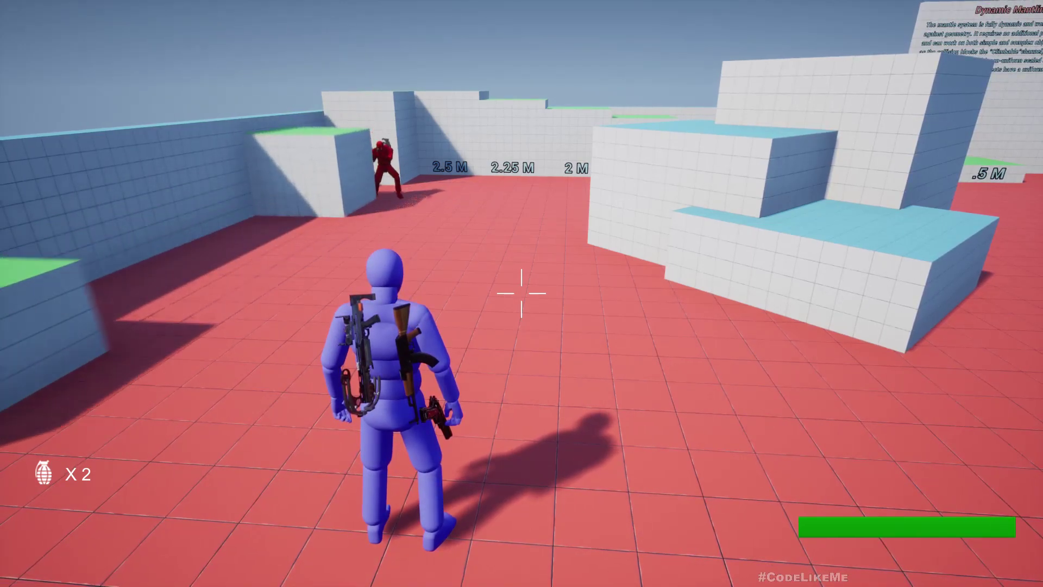
{"action": "key", "text": "w"}
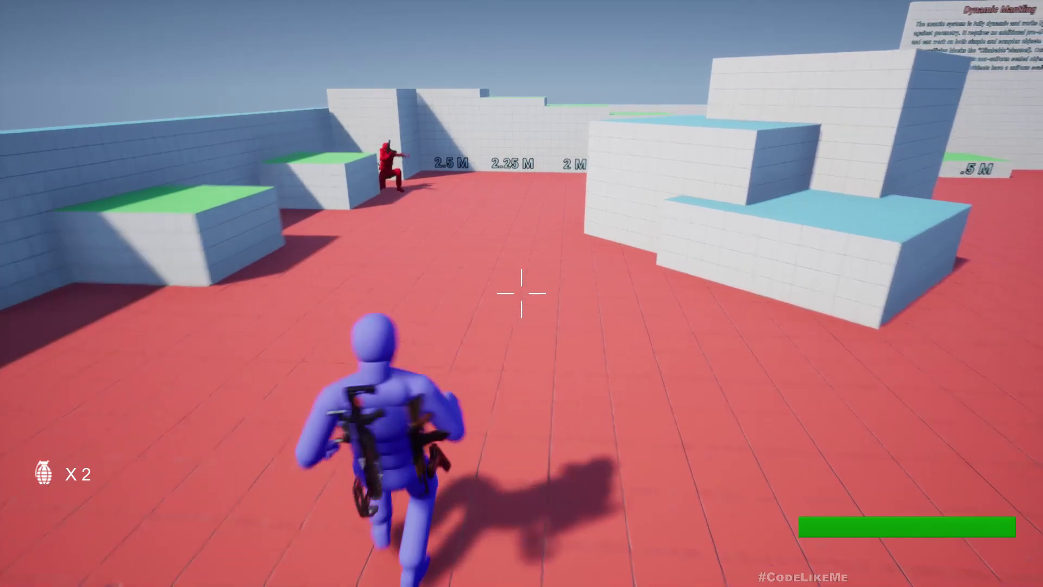
{"action": "key", "text": "w"}
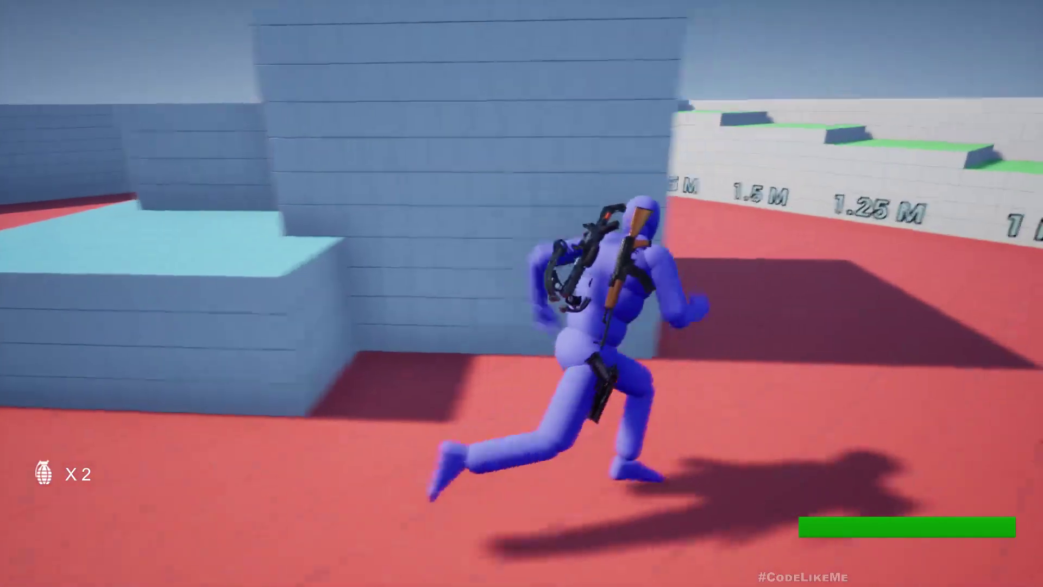
{"action": "key", "text": "w"}
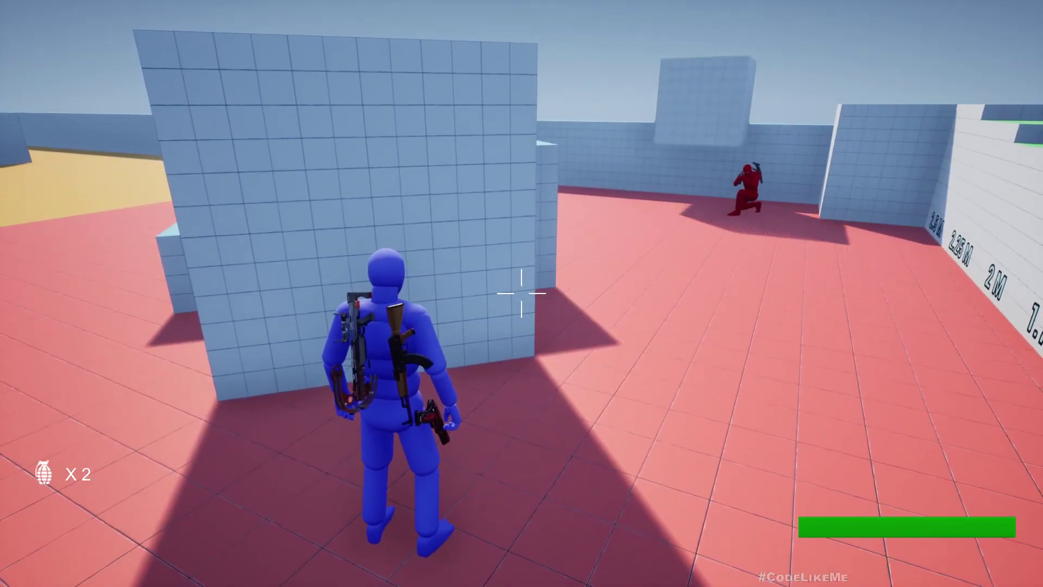
{"action": "key", "text": "a"}
{"action": "key", "text": "d"}
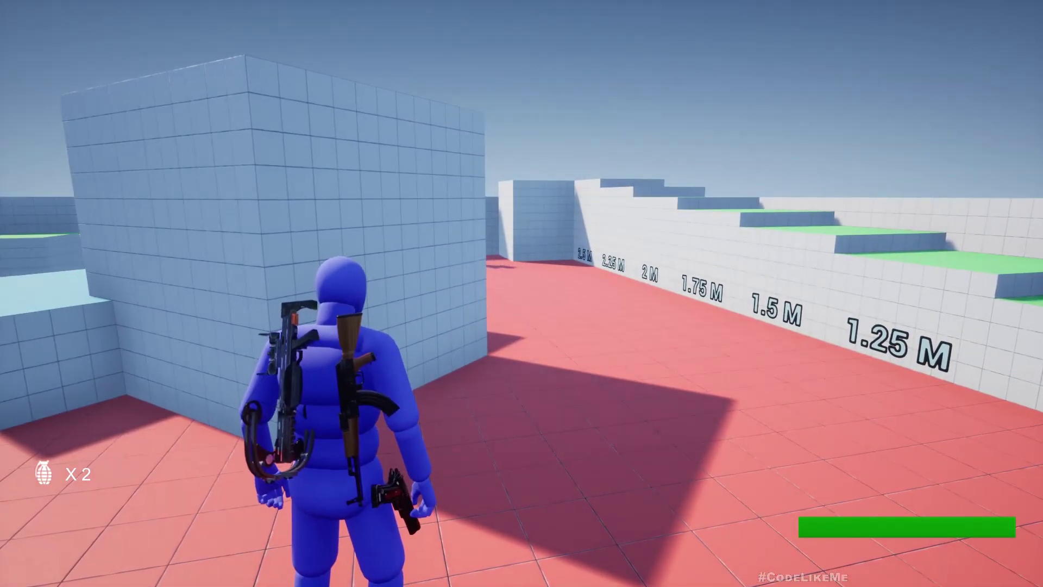
{"action": "left_click_drag", "start_coordinate": [522, 293], "coordinate": [457, 261]}
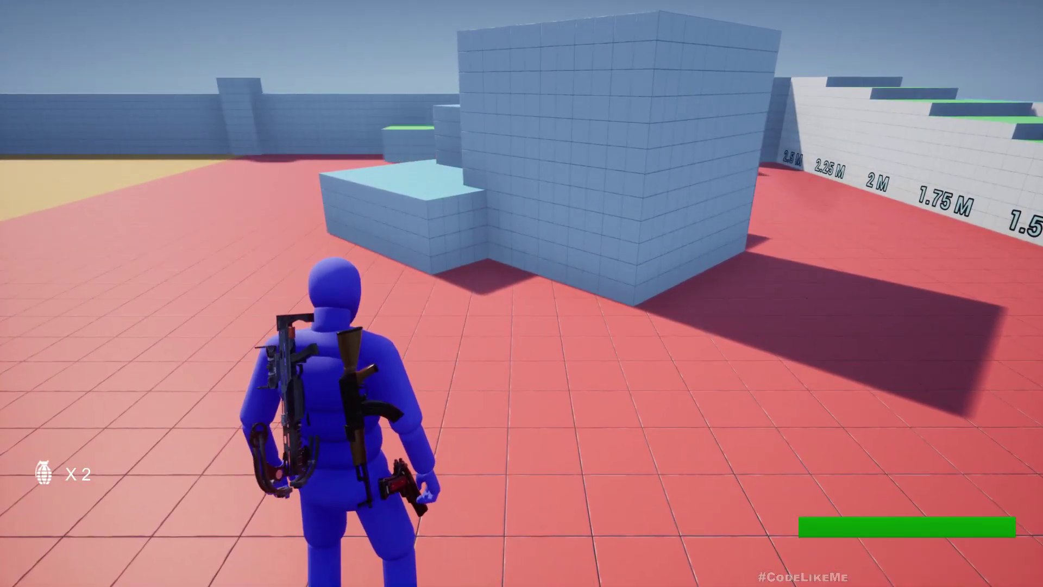
Run past the cube across the arena, then end the play session and restore the editor layout.
{"action": "key", "text": "w"}
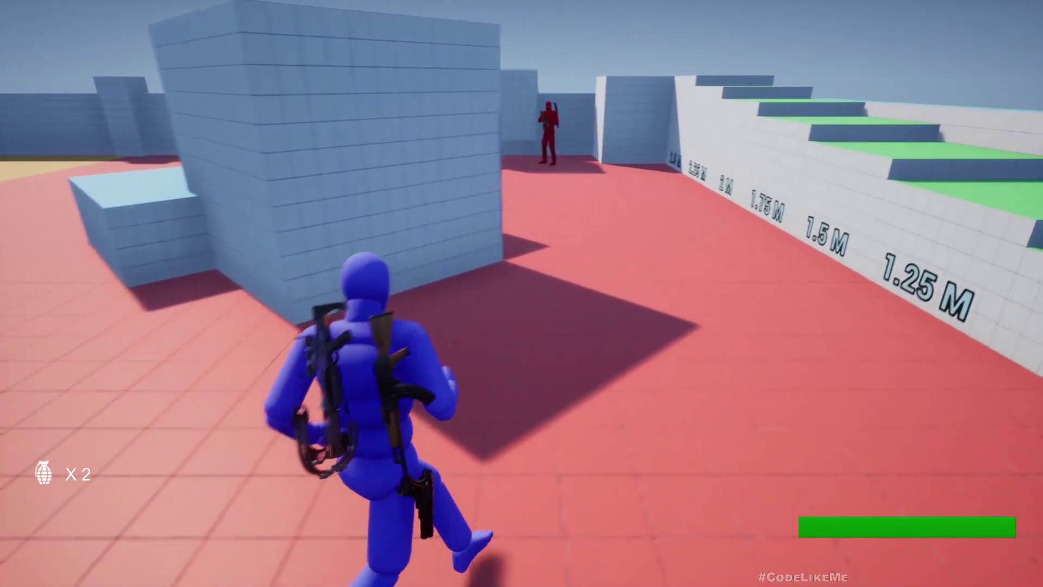
{"action": "key", "text": "w"}
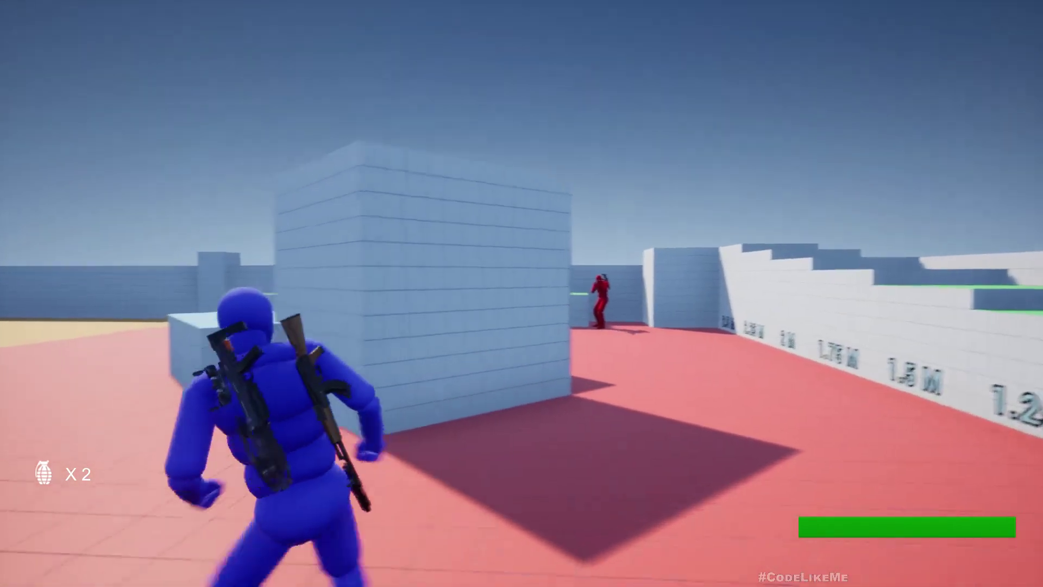
{"action": "key", "text": "w"}
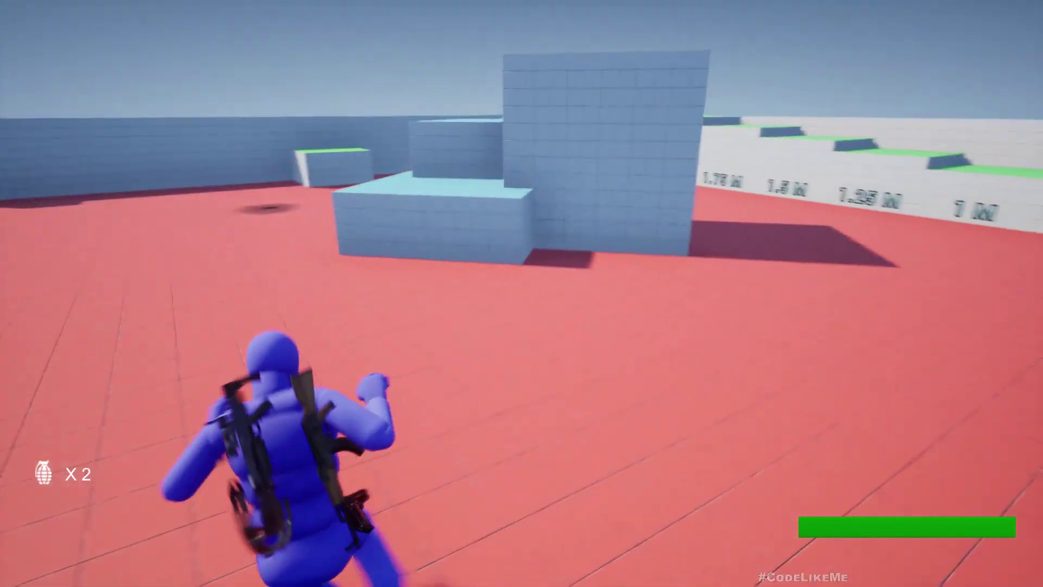
{"action": "key", "text": "w"}
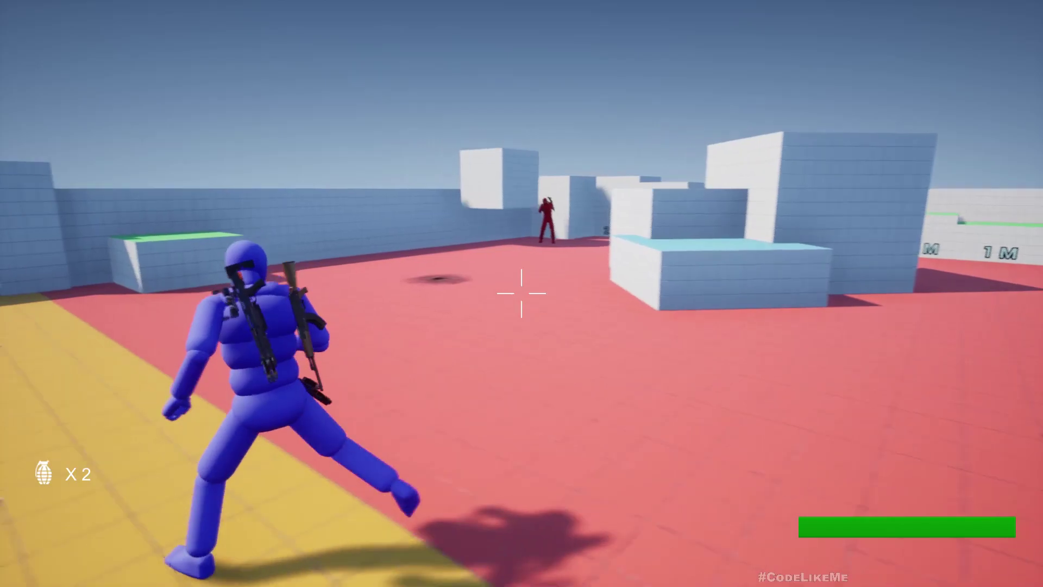
{"action": "key", "text": "w"}
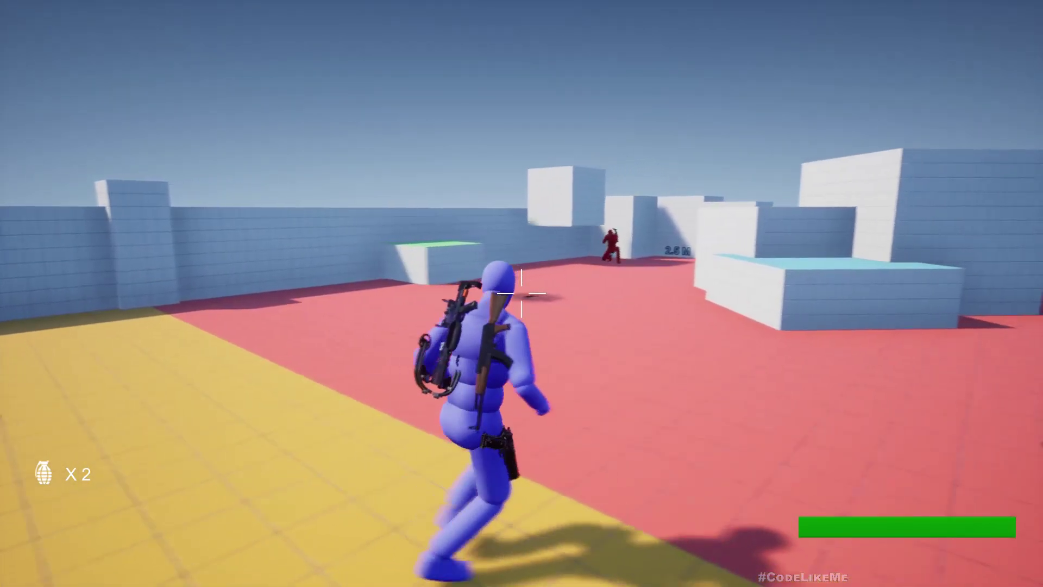
{"action": "key", "text": "w"}
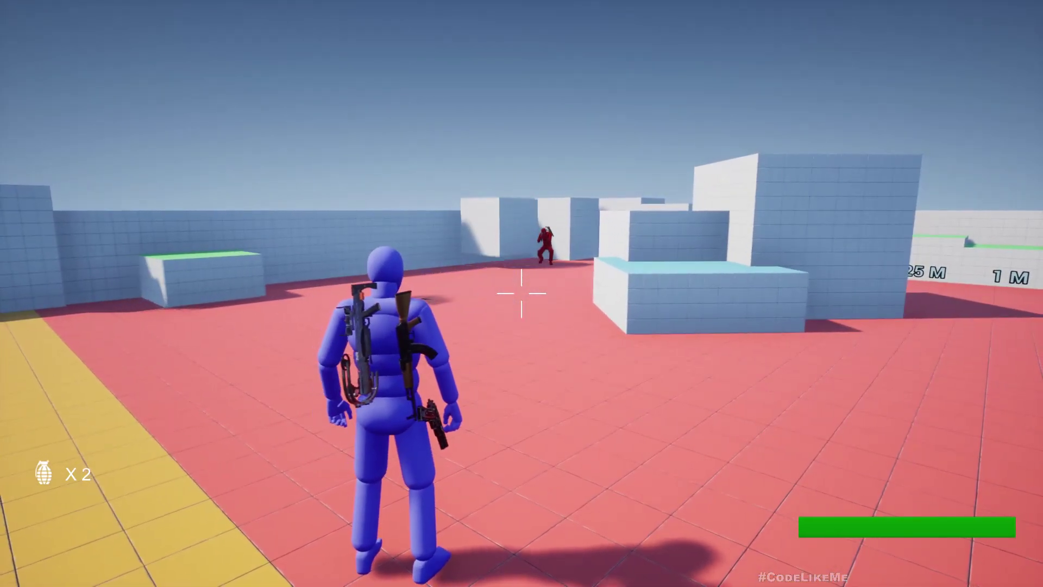
{"action": "key", "text": "Escape"}
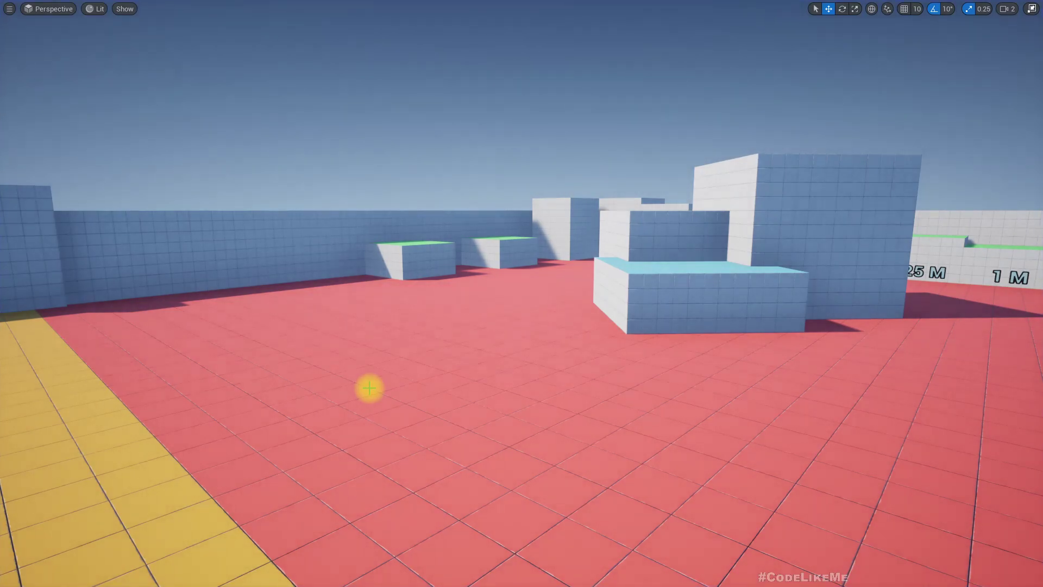
{"action": "key", "text": "F11"}
Fly the level camera to a new spot and make the Content Browser panel taller.
{"action": "right_click_drag", "start_coordinate": [563, 237], "coordinate": [472, 244]}
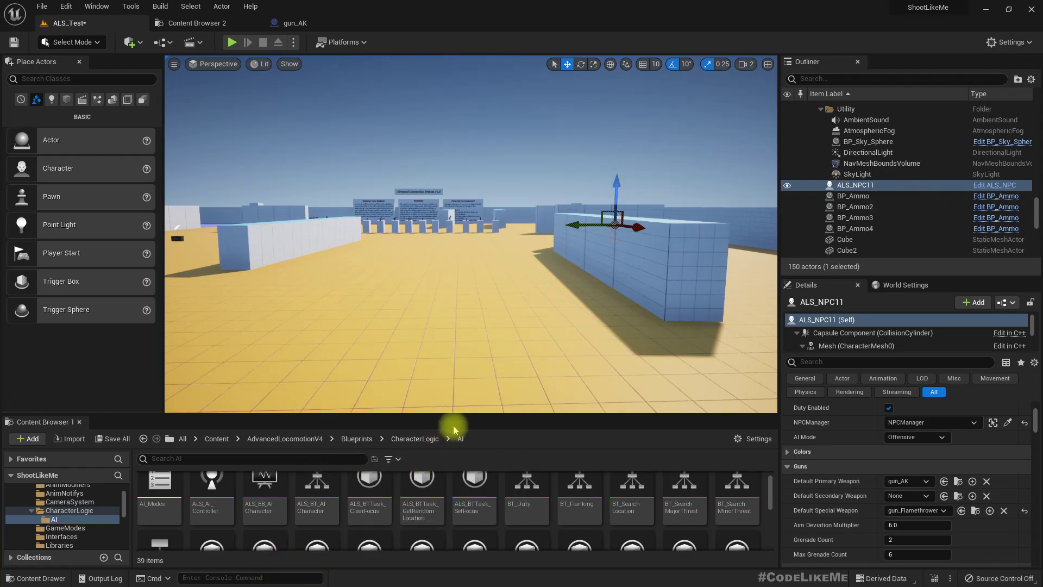
{"action": "left_click_drag", "start_coordinate": [454, 418], "coordinate": [454, 402]}
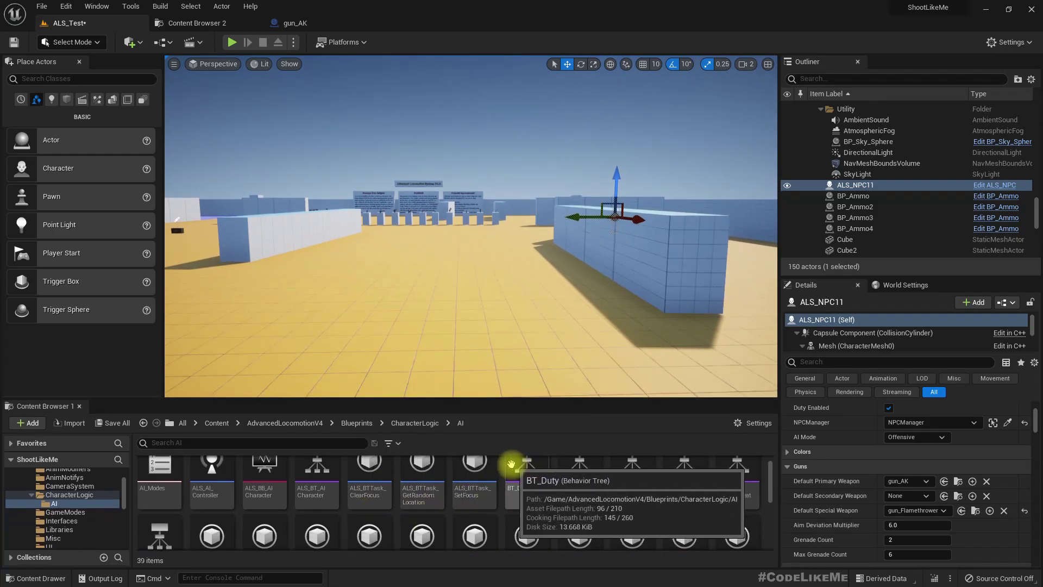
Close the ALS_Test level without saving and open gun_AK's parent blueprint BP_Gun.
{"action": "left_click", "coordinate": [294, 23]}
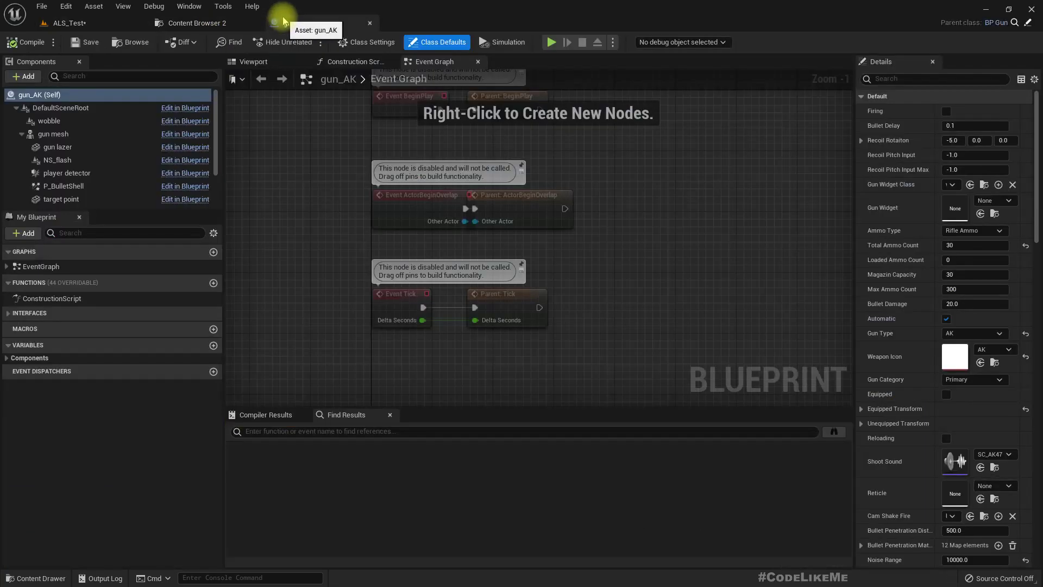
{"action": "right_click_drag", "start_coordinate": [334, 328], "coordinate": [375, 359]}
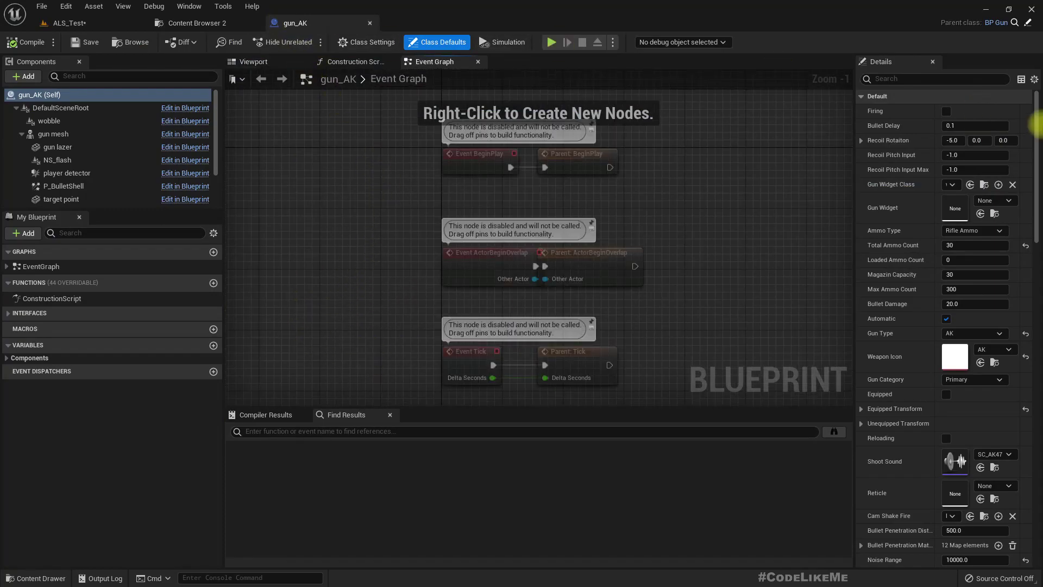
{"action": "left_click", "coordinate": [1030, 8]}
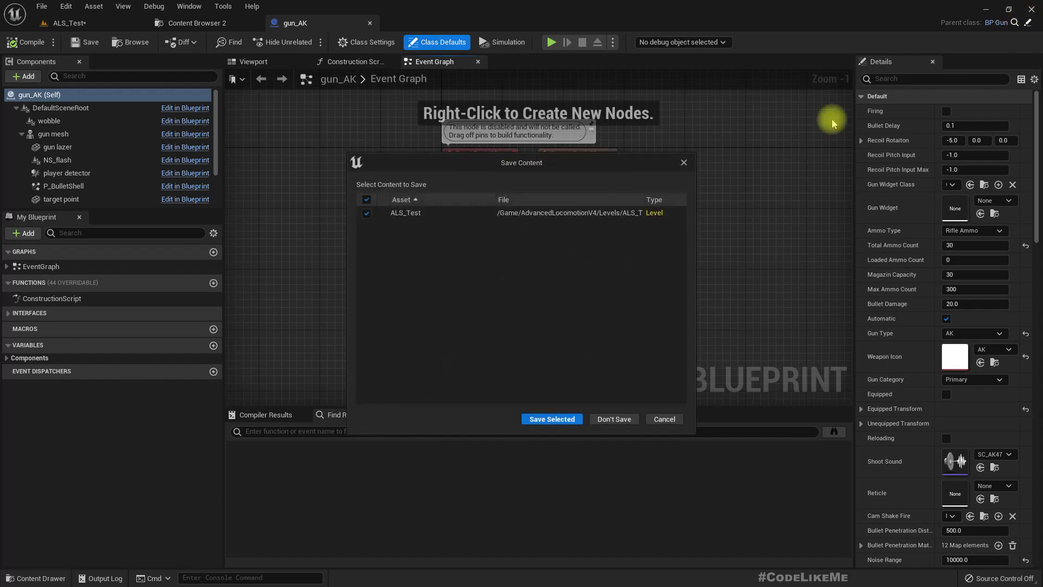
{"action": "left_click", "coordinate": [615, 419]}
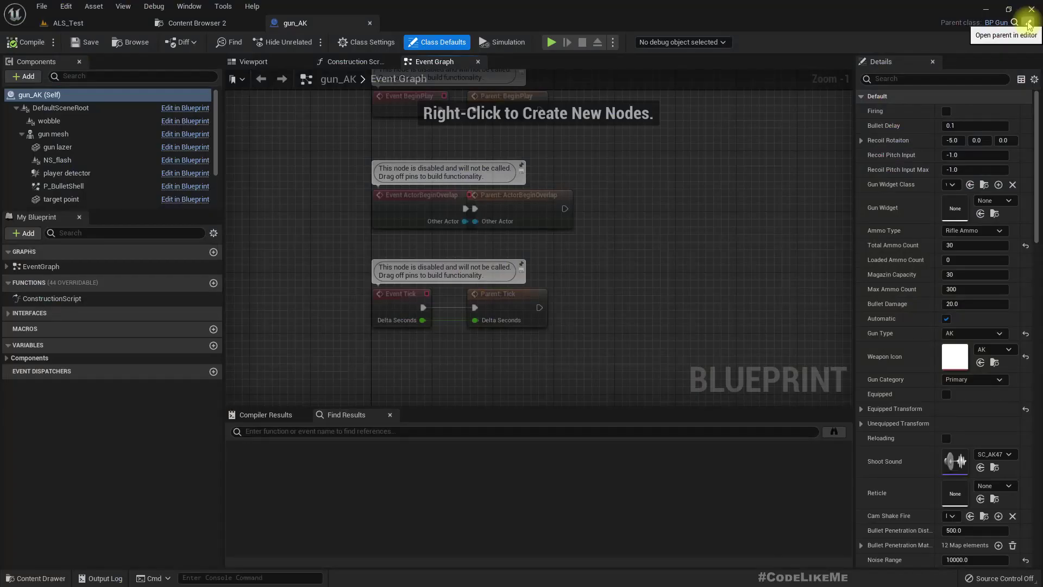
{"action": "left_click", "coordinate": [1029, 22]}
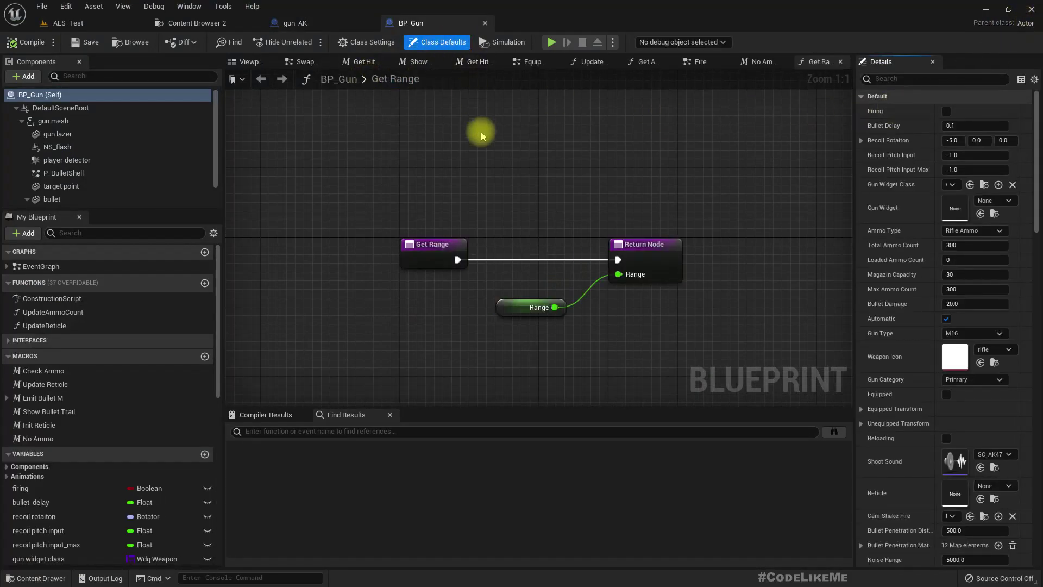
Search BP_Gun for 'reload' and jump to the Reload Gun call in the Check Ammo macro.
{"action": "right_click_drag", "start_coordinate": [481, 134], "coordinate": [500, 122]}
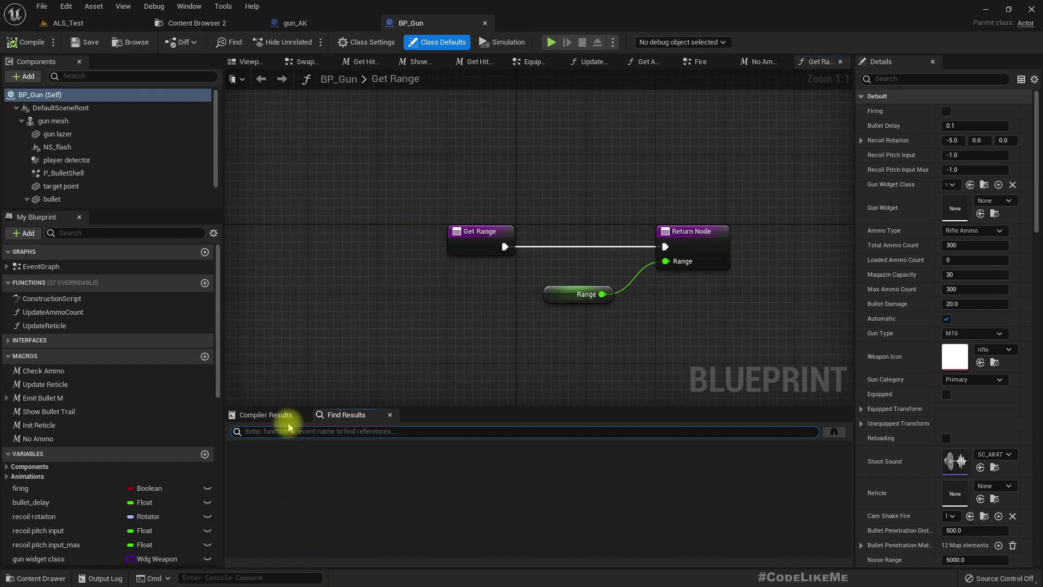
{"action": "type", "text": "reload"}
{"action": "key", "text": "Return"}
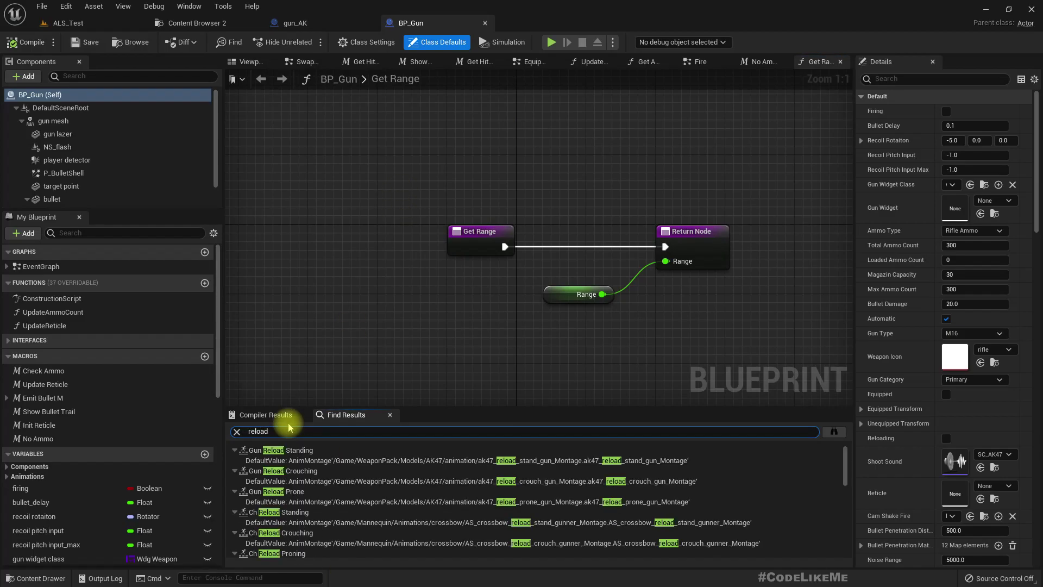
{"action": "scroll", "coordinate": [443, 476], "scroll_direction": "down", "scroll_amount": 3}
{"action": "scroll", "coordinate": [326, 490], "scroll_direction": "up", "scroll_amount": 2}
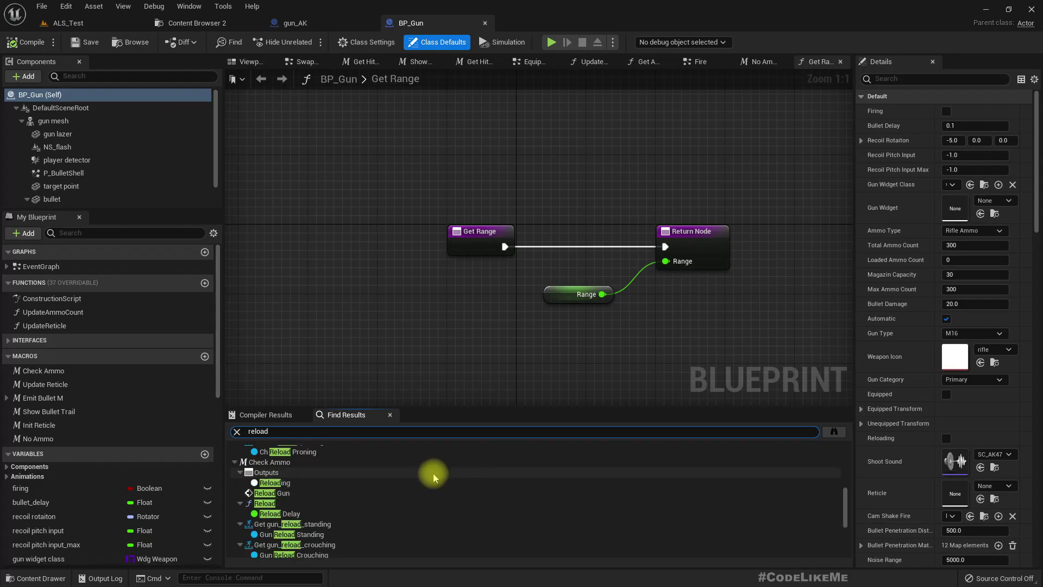
{"action": "double_click", "coordinate": [273, 494]}
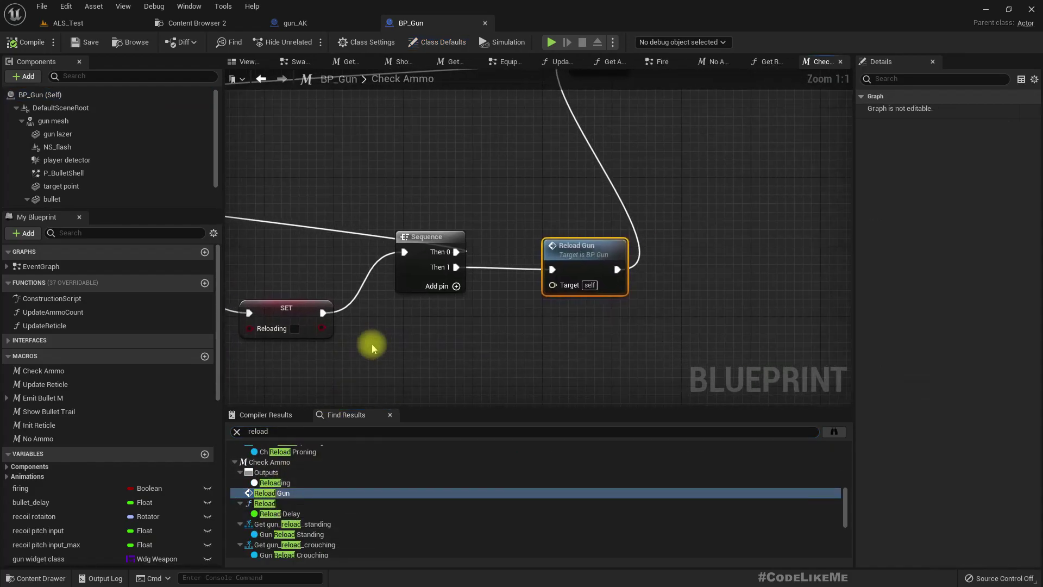
{"action": "scroll", "coordinate": [375, 343], "scroll_direction": "down", "scroll_amount": 2}
{"action": "scroll", "coordinate": [685, 326], "scroll_direction": "down", "scroll_amount": 3}
{"action": "scroll", "coordinate": [360, 267], "scroll_direction": "up", "scroll_amount": 2}
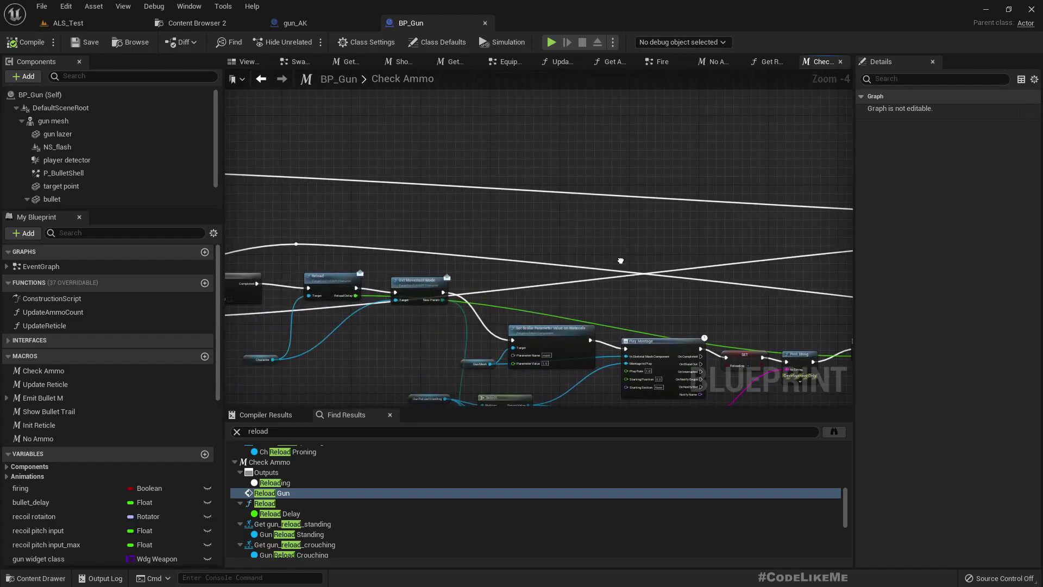
{"action": "scroll", "coordinate": [372, 222], "scroll_direction": "up", "scroll_amount": 2}
{"action": "scroll", "coordinate": [555, 342], "scroll_direction": "up", "scroll_amount": 2}
{"action": "type", "text": "set total amm"}
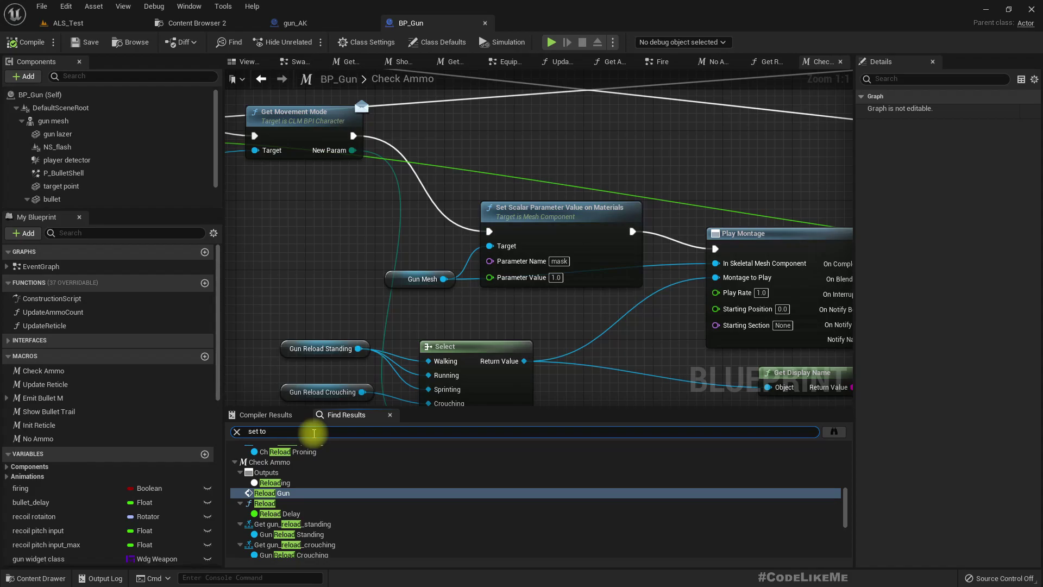
Jump to the first Set Total Ammo Count result and pan along the Event Reload Gun setter chain.
{"action": "key", "text": "Return"}
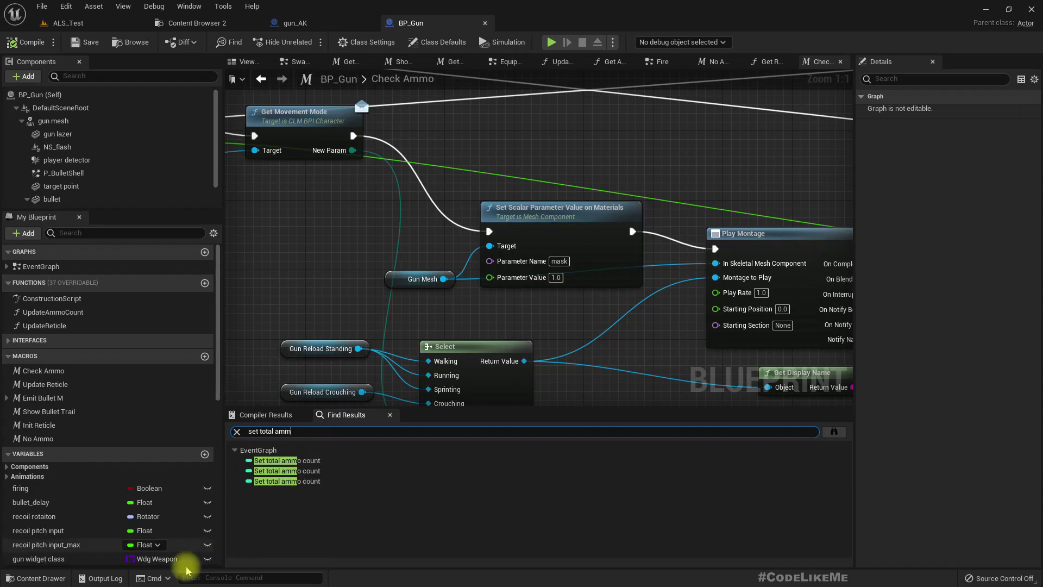
{"action": "double_click", "coordinate": [287, 461]}
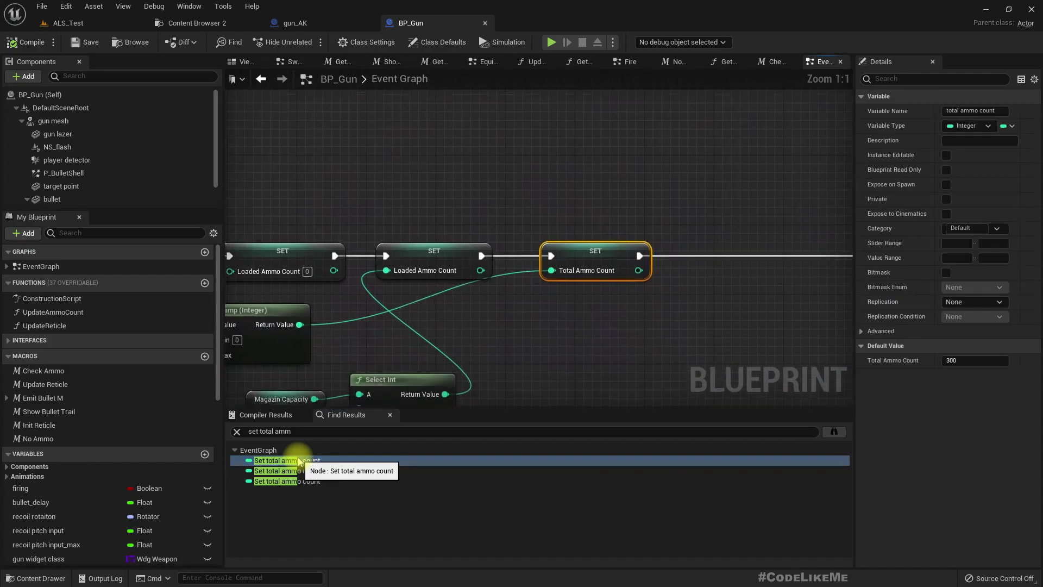
{"action": "right_click_drag", "start_coordinate": [571, 245], "coordinate": [978, 322]}
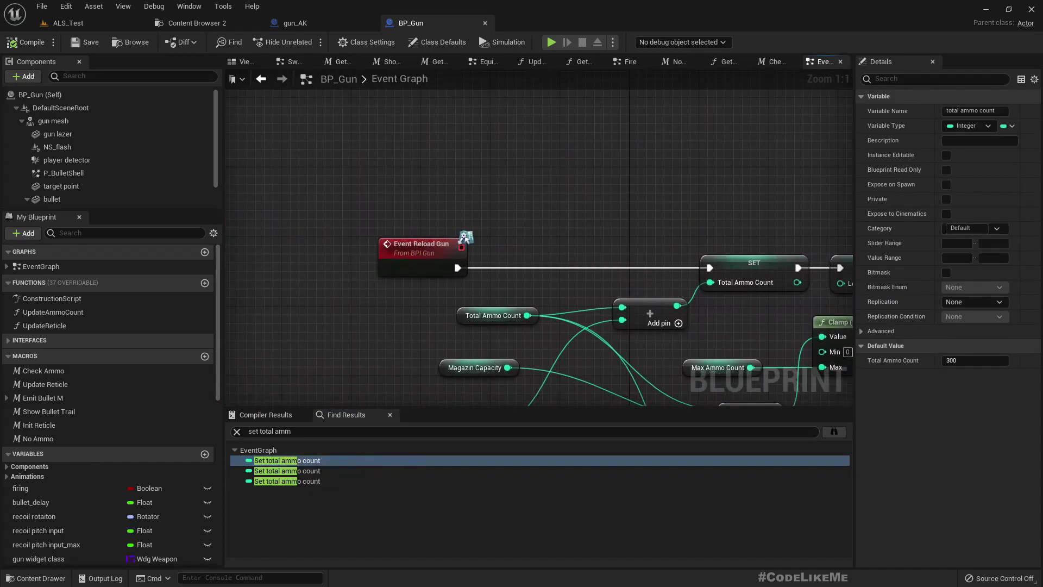
{"action": "right_click_drag", "start_coordinate": [665, 237], "coordinate": [368, 158]}
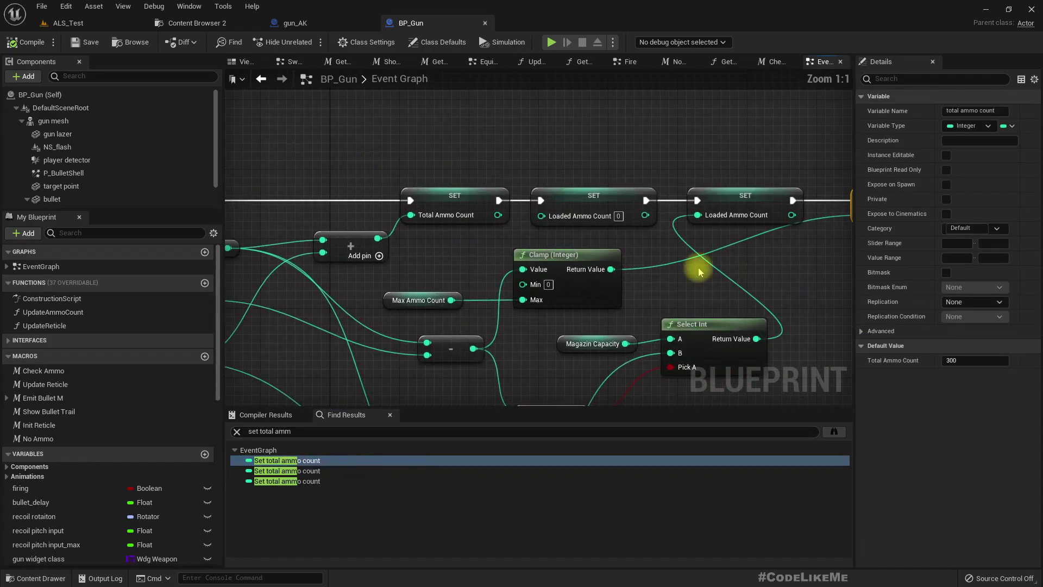
{"action": "scroll", "coordinate": [699, 271], "scroll_direction": "down", "scroll_amount": 2}
{"action": "right_click_drag", "start_coordinate": [699, 272], "coordinate": [664, 226]}
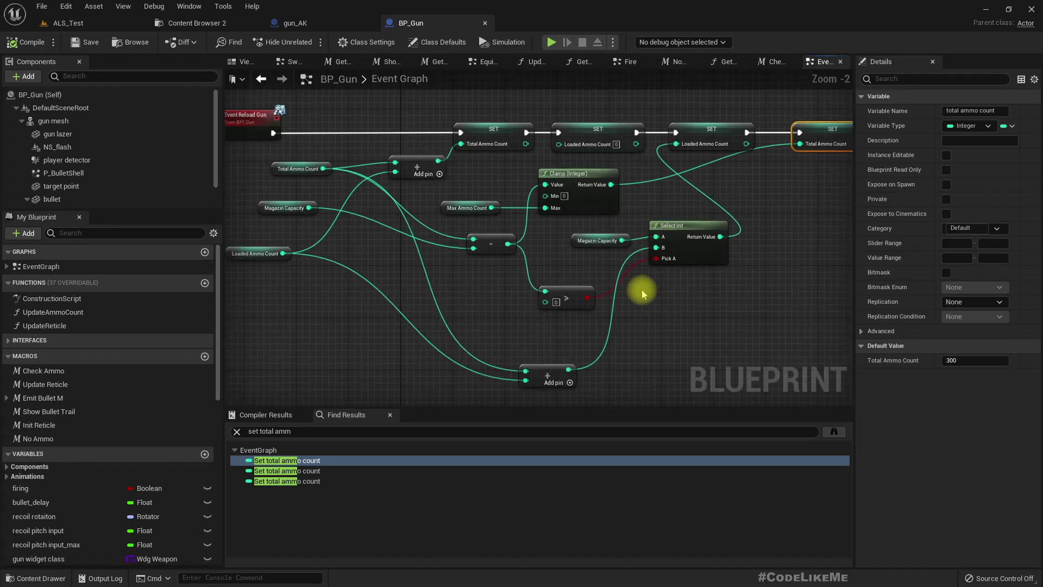
{"action": "right_click_drag", "start_coordinate": [613, 269], "coordinate": [712, 187]}
{"action": "scroll", "coordinate": [711, 277], "scroll_direction": "up", "scroll_amount": 3}
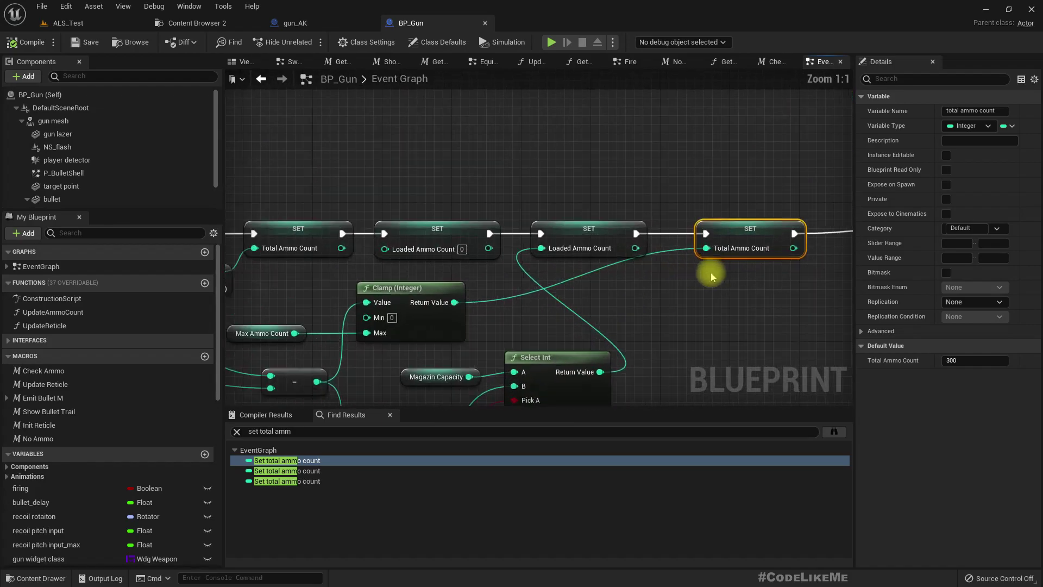
{"action": "right_click_drag", "start_coordinate": [739, 300], "coordinate": [501, 280]}
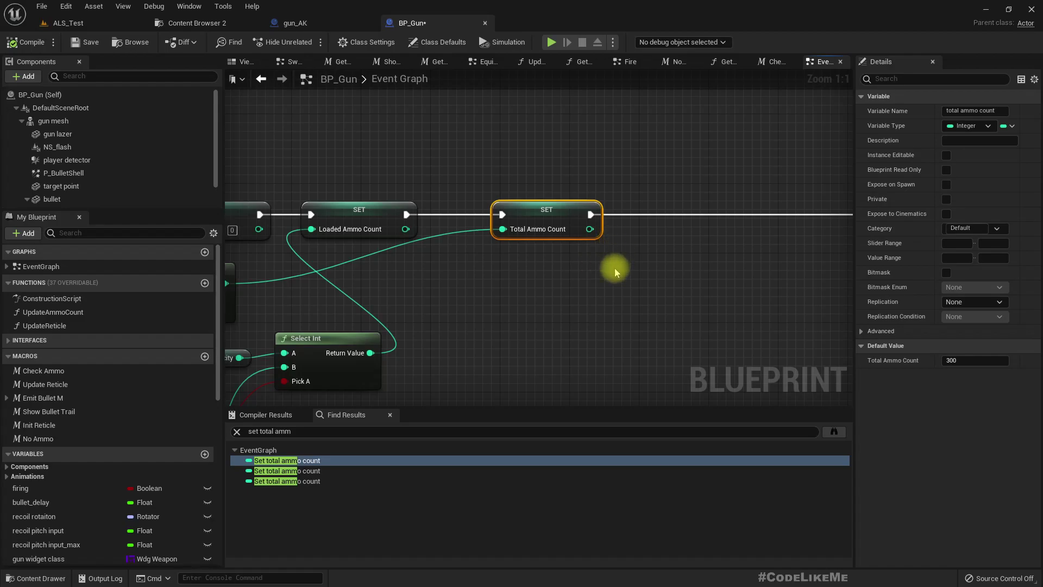
{"action": "mouse_move", "coordinate": [613, 269]}
{"action": "right_mouse_down"}
{"action": "mouse_move", "coordinate": [816, 245]}
{"action": "mouse_move", "coordinate": [557, 244]}
{"action": "mouse_move", "coordinate": [757, 236]}
{"action": "right_mouse_up"}
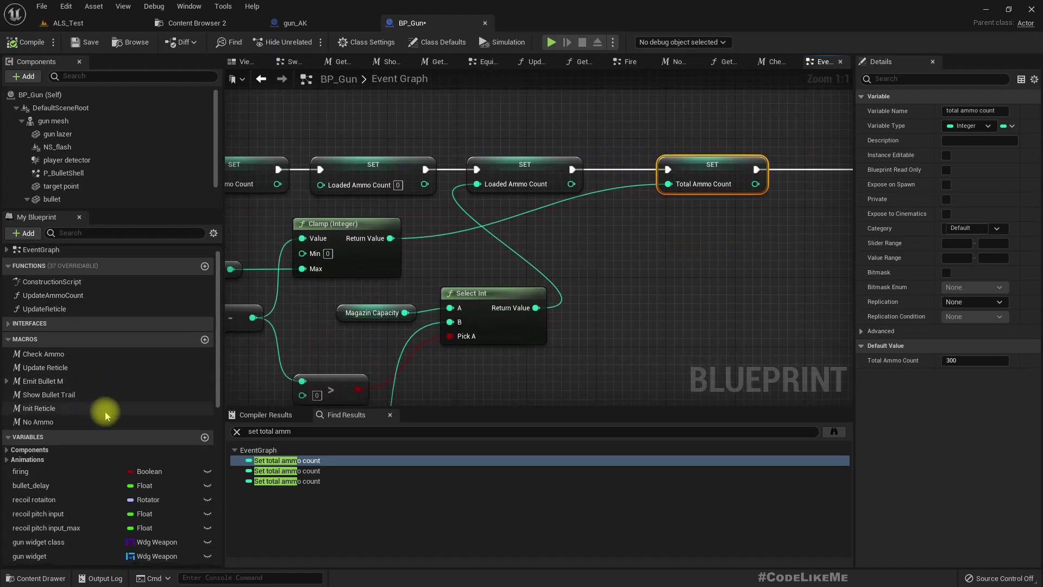
{"action": "scroll", "coordinate": [105, 412], "scroll_direction": "down", "scroll_amount": 3}
{"action": "scroll", "coordinate": [105, 420], "scroll_direction": "down", "scroll_amount": 3}
{"action": "scroll", "coordinate": [111, 420], "scroll_direction": "down", "scroll_amount": 2}
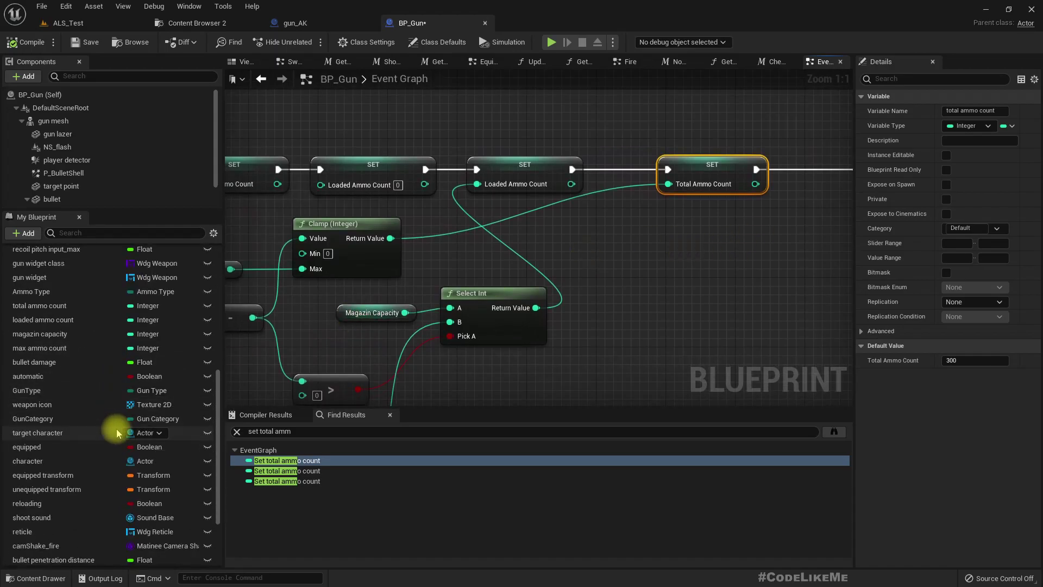
{"action": "scroll", "coordinate": [117, 428], "scroll_direction": "down", "scroll_amount": 1}
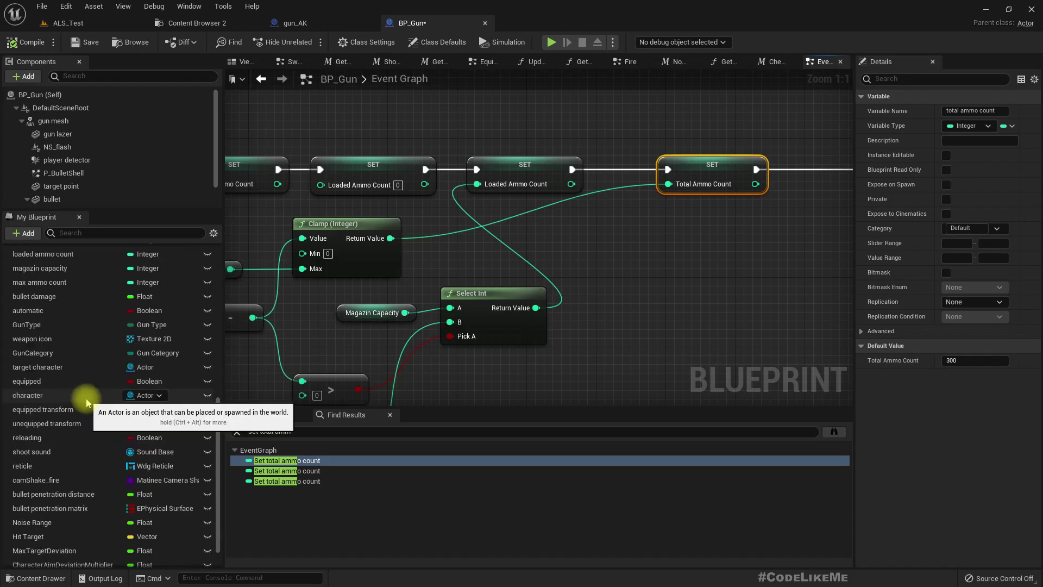
Place a Character getter beside the ammo setters and add an Is Player? node from its pin.
{"action": "mouse_move", "coordinate": [42, 443]}
{"action": "left_mouse_down", "text": "ctrl"}
{"action": "mouse_move", "coordinate": [735, 249]}
{"action": "mouse_move", "coordinate": [713, 243]}
{"action": "left_mouse_up", "text": "ctrl"}
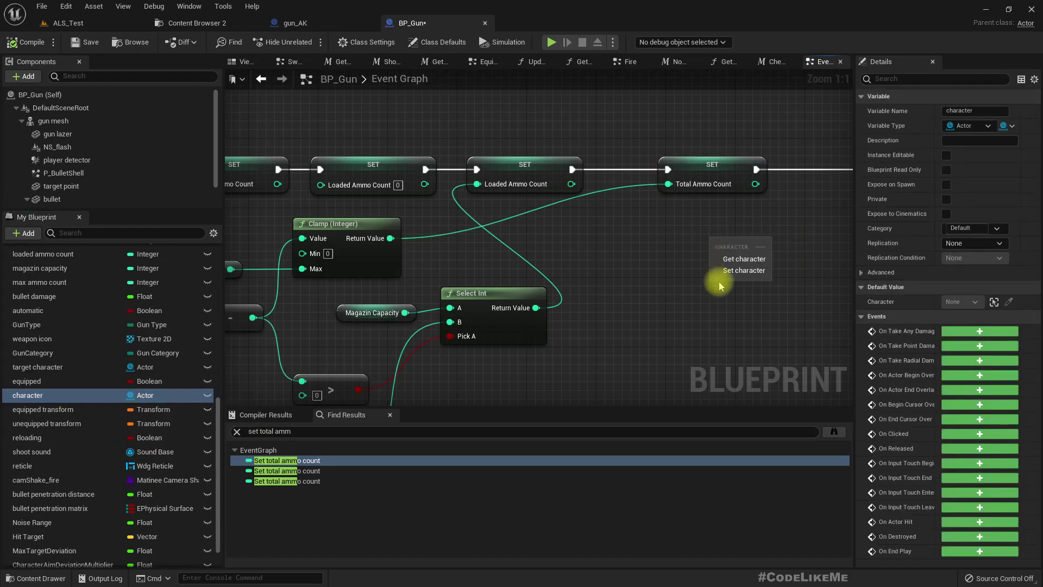
{"action": "left_click", "coordinate": [744, 258]}
{"action": "right_click_drag", "start_coordinate": [710, 245], "coordinate": [667, 221]}
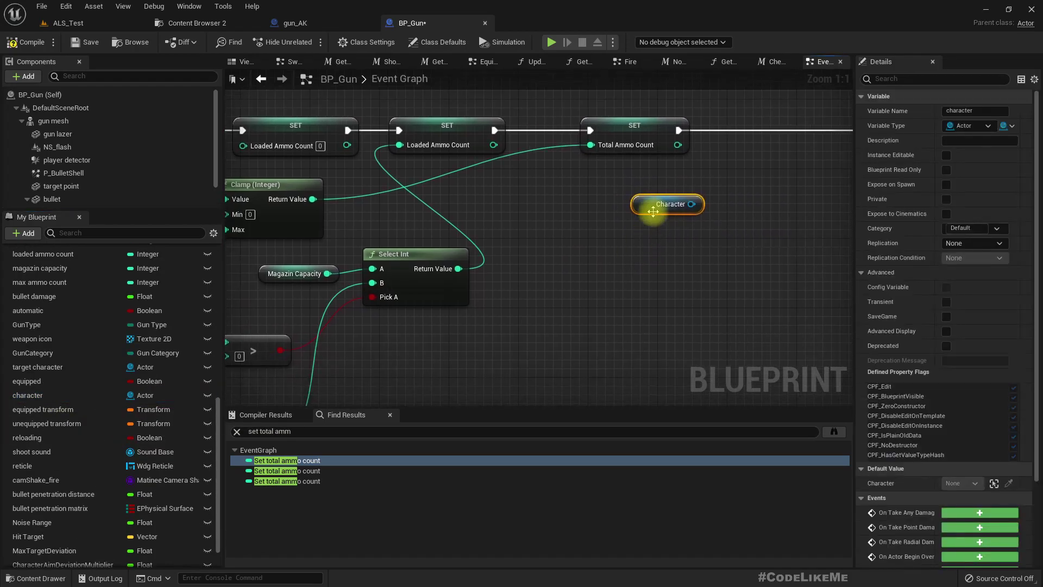
{"action": "left_click_drag", "start_coordinate": [580, 290], "coordinate": [630, 285]}
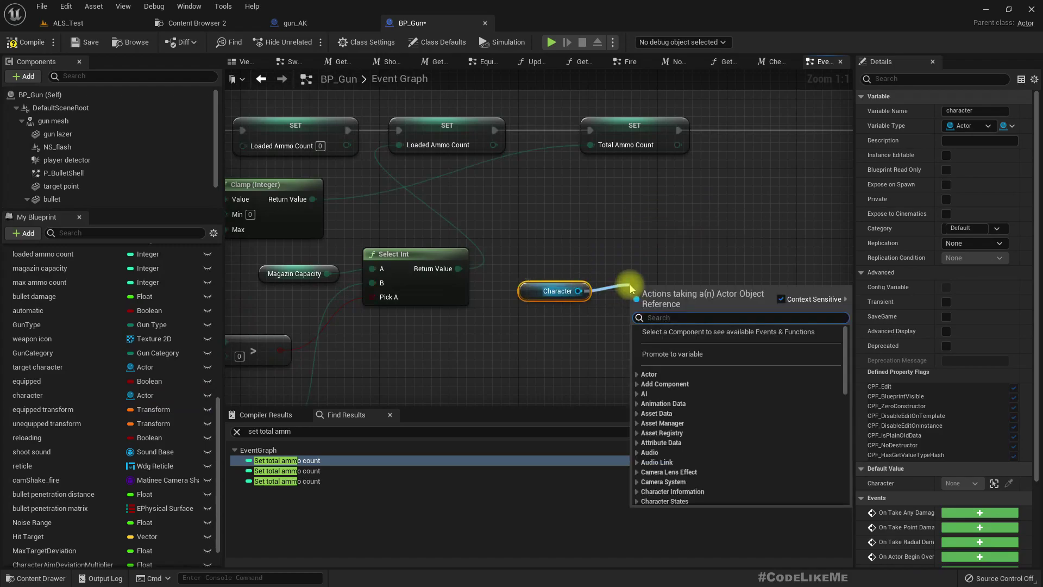
{"action": "type", "text": "is player"}
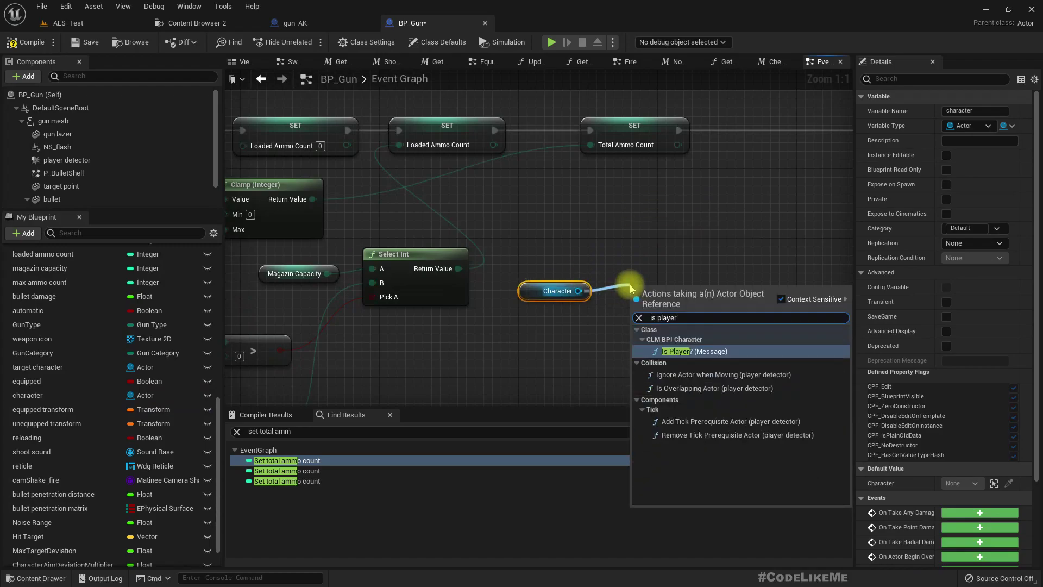
{"action": "key", "text": "Return"}
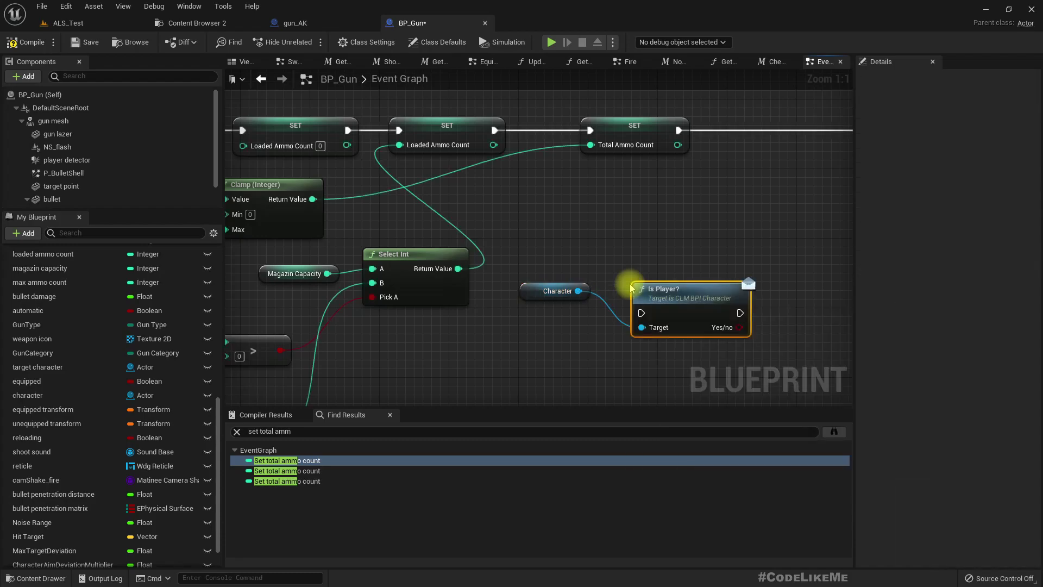
Shift the Set Total Ammo Count node right to make room in the reload chain.
{"action": "left_click_drag", "start_coordinate": [685, 300], "coordinate": [684, 281]}
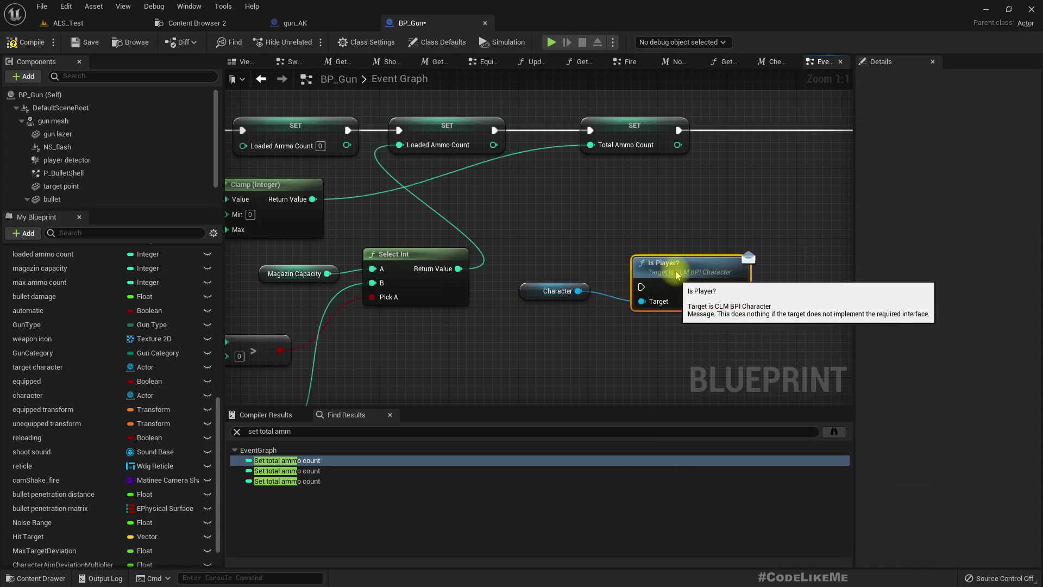
{"action": "right_click_drag", "start_coordinate": [677, 244], "coordinate": [540, 318]}
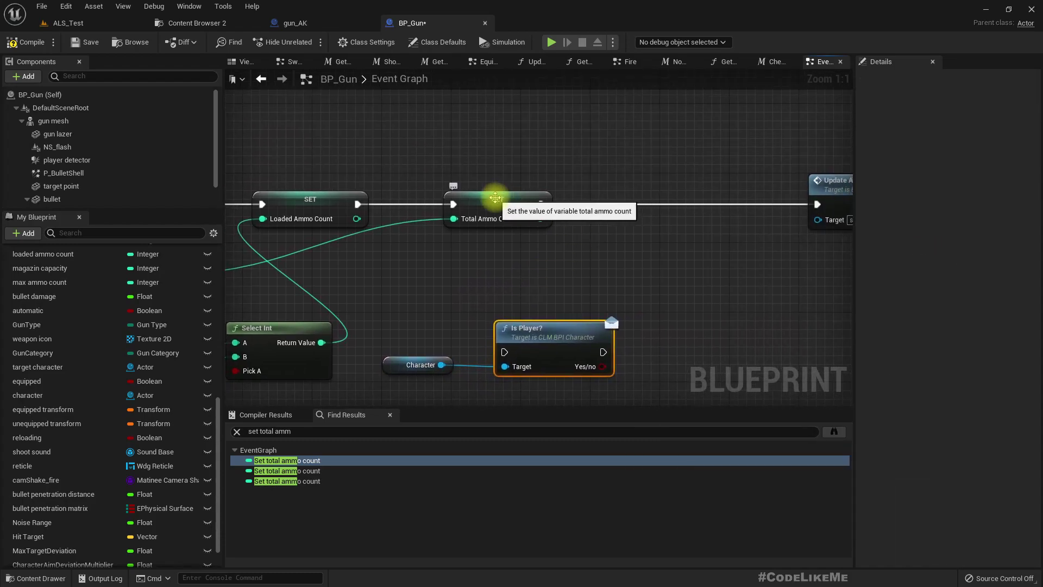
{"action": "left_click_drag", "start_coordinate": [496, 198], "coordinate": [701, 195]}
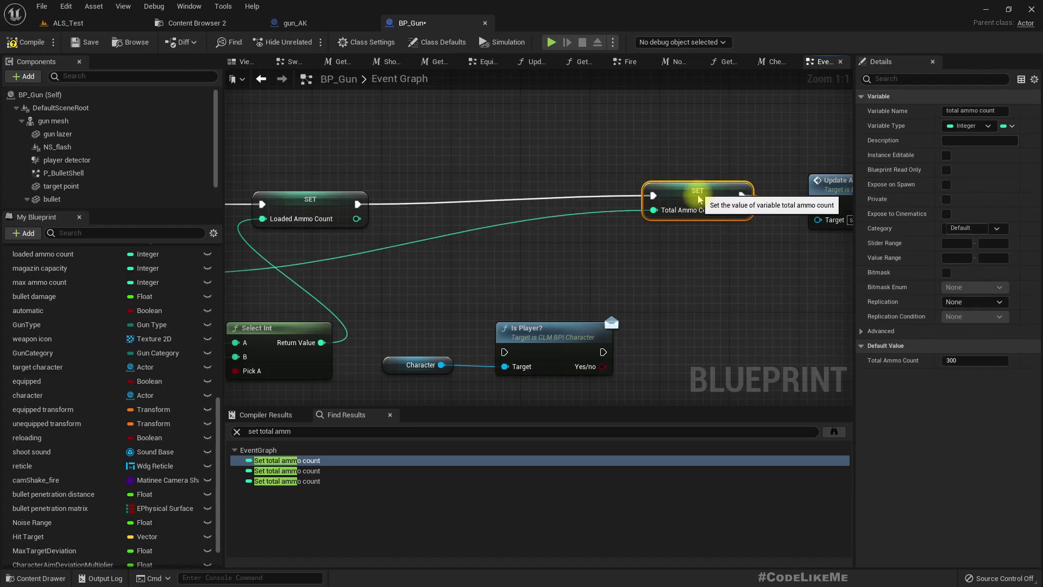
{"action": "right_click_drag", "start_coordinate": [668, 277], "coordinate": [709, 253]}
Place Is Player? between the Loaded and Total Ammo Count setters and wire its exec pins.
{"action": "left_click_drag", "start_coordinate": [564, 362], "coordinate": [492, 321]}
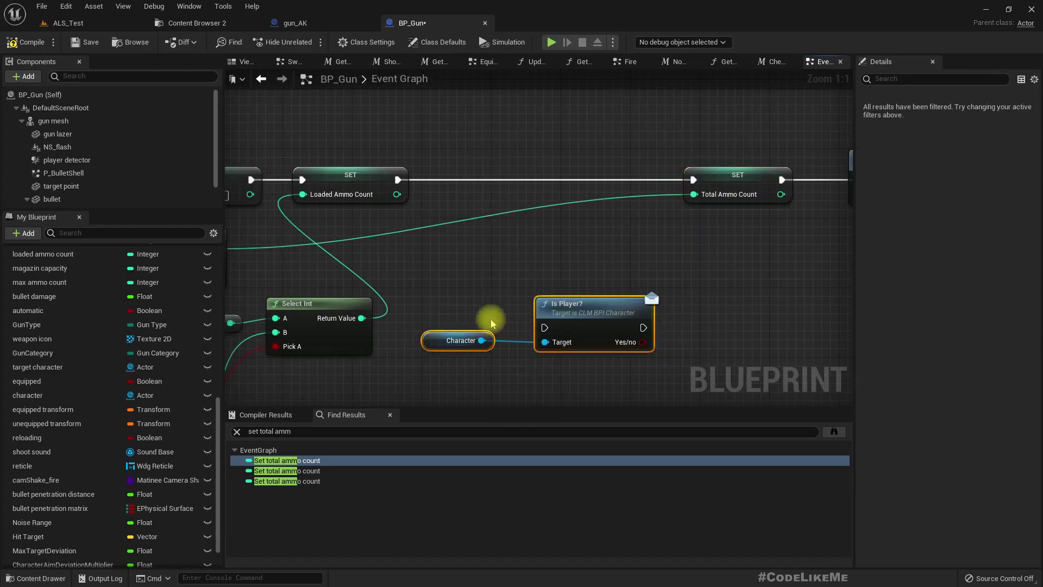
{"action": "left_click", "coordinate": [571, 303]}
{"action": "mouse_move", "coordinate": [571, 306]}
{"action": "left_mouse_down"}
{"action": "mouse_move", "coordinate": [522, 159]}
{"action": "mouse_move", "coordinate": [494, 179]}
{"action": "left_mouse_up"}
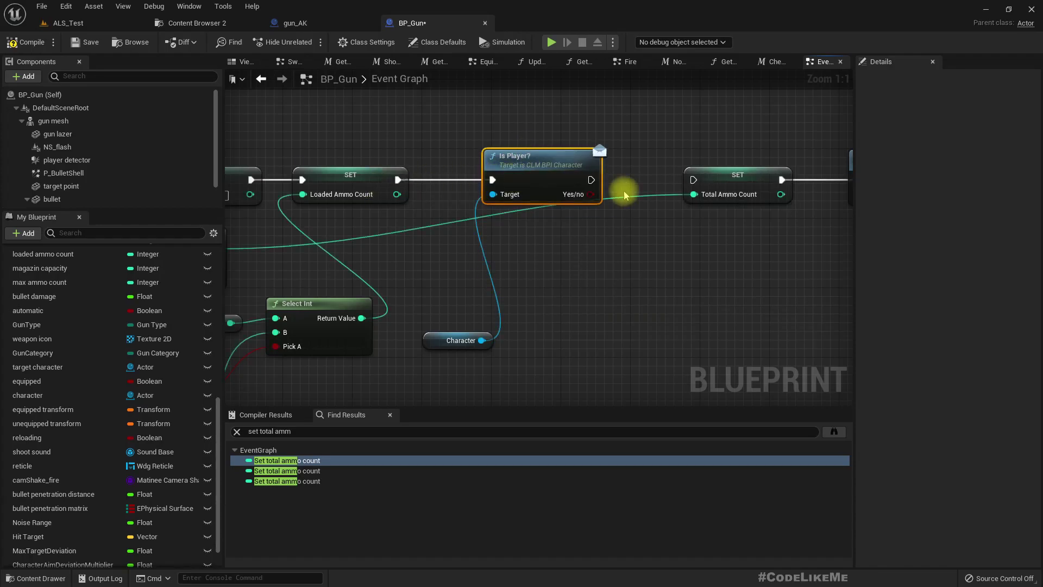
{"action": "left_click_drag", "start_coordinate": [592, 179], "coordinate": [695, 181]}
{"action": "right_click_drag", "start_coordinate": [719, 295], "coordinate": [533, 295]}
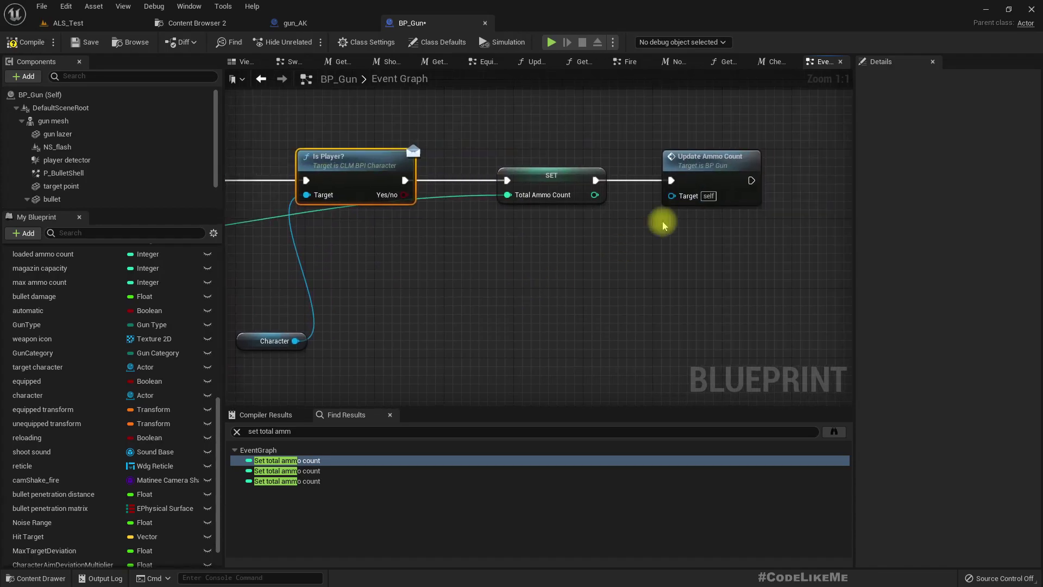
{"action": "left_click_drag", "start_coordinate": [556, 170], "coordinate": [677, 172]}
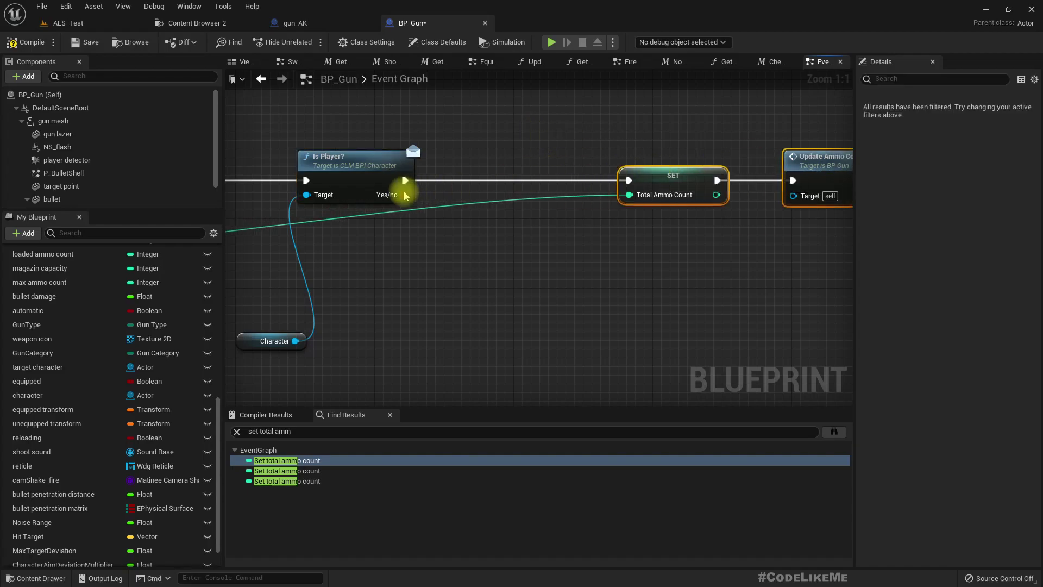
{"action": "left_click_drag", "start_coordinate": [462, 182], "coordinate": [468, 196]}
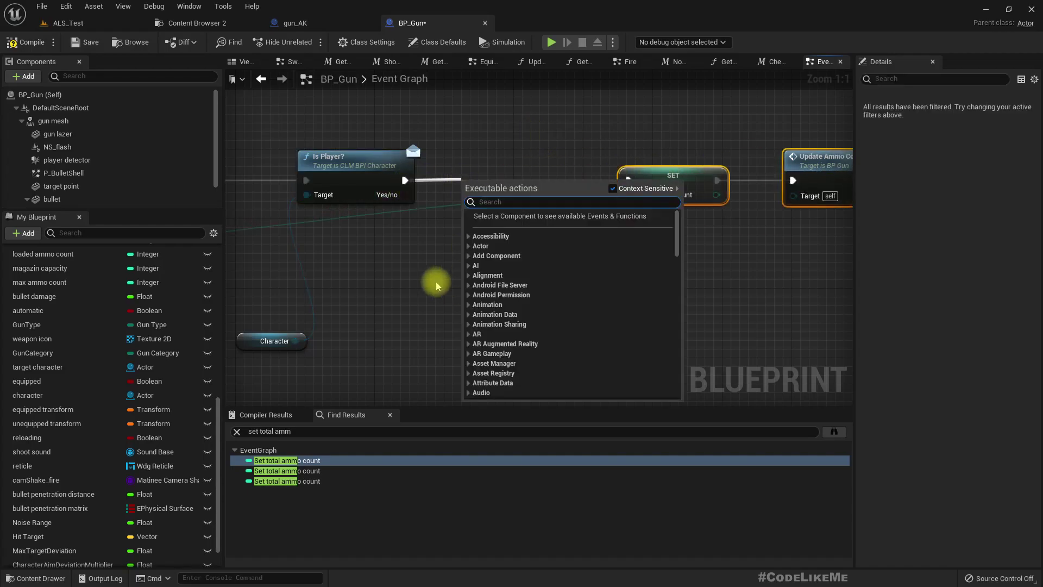
Add a Select Int feeding SET Total Ammo Count, with Clamp result on A and Is Player? on Pick A.
{"action": "right_click_drag", "start_coordinate": [440, 278], "coordinate": [512, 274]}
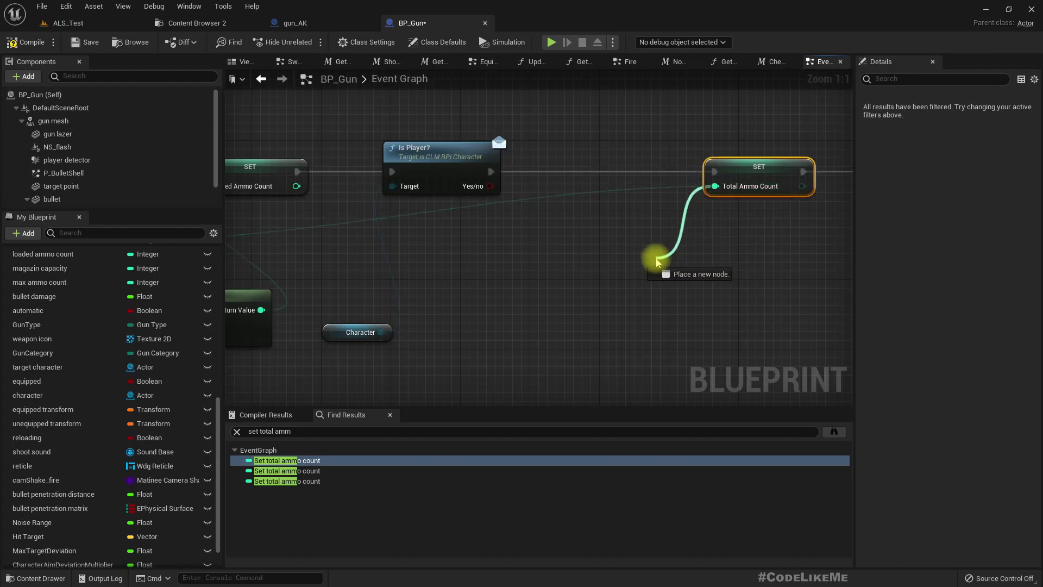
{"action": "left_click_drag", "start_coordinate": [716, 185], "coordinate": [655, 261]}
{"action": "type", "text": "sele"}
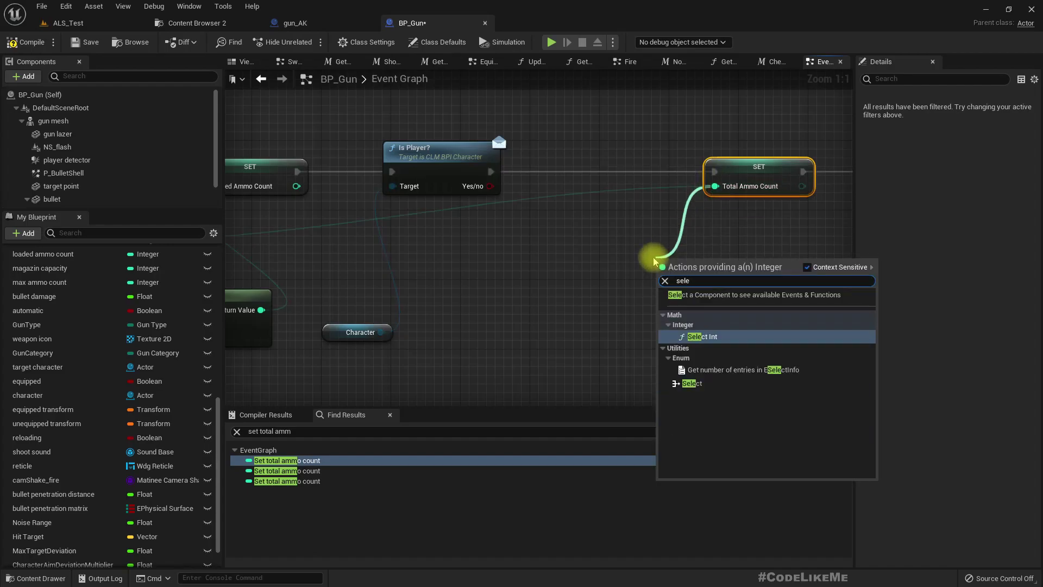
{"action": "key", "text": "Escape"}
{"action": "scroll", "coordinate": [657, 262], "scroll_direction": "down", "scroll_amount": 3}
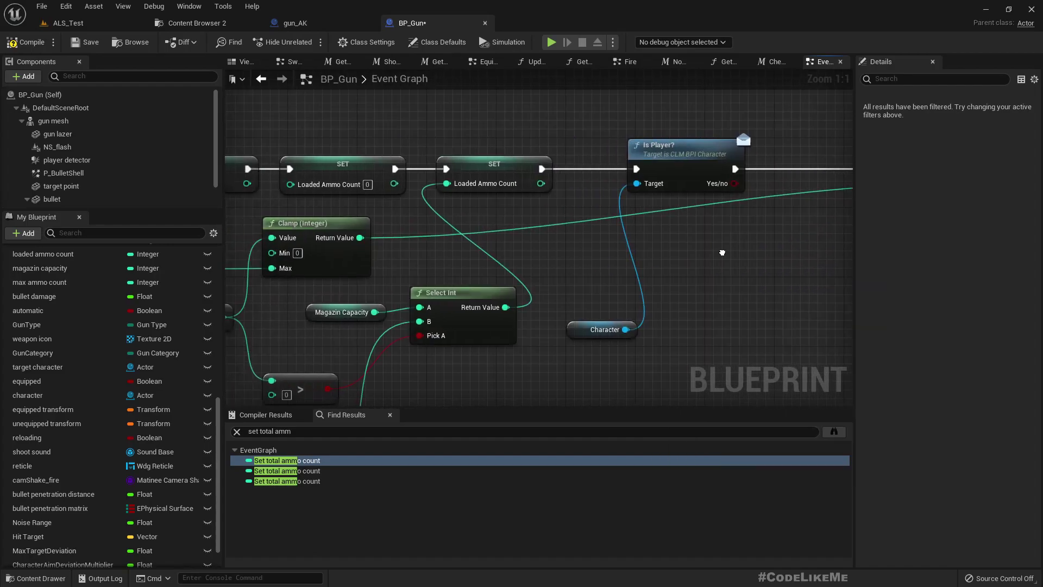
{"action": "right_click_drag", "start_coordinate": [505, 261], "coordinate": [644, 251]}
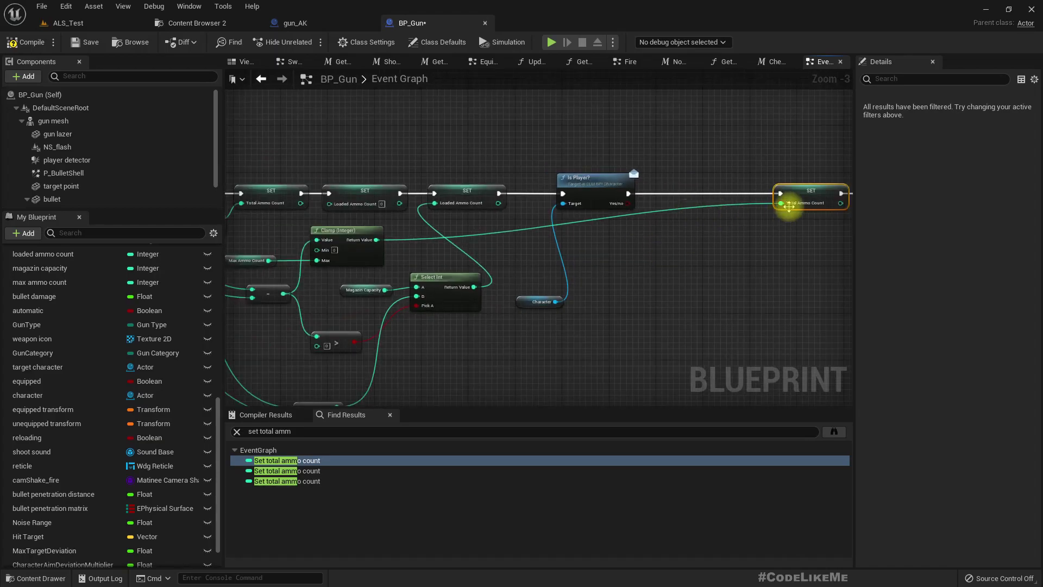
{"action": "left_click_drag", "start_coordinate": [782, 202], "coordinate": [749, 232]}
{"action": "type", "text": "sele"}
{"action": "key", "text": "Return"}
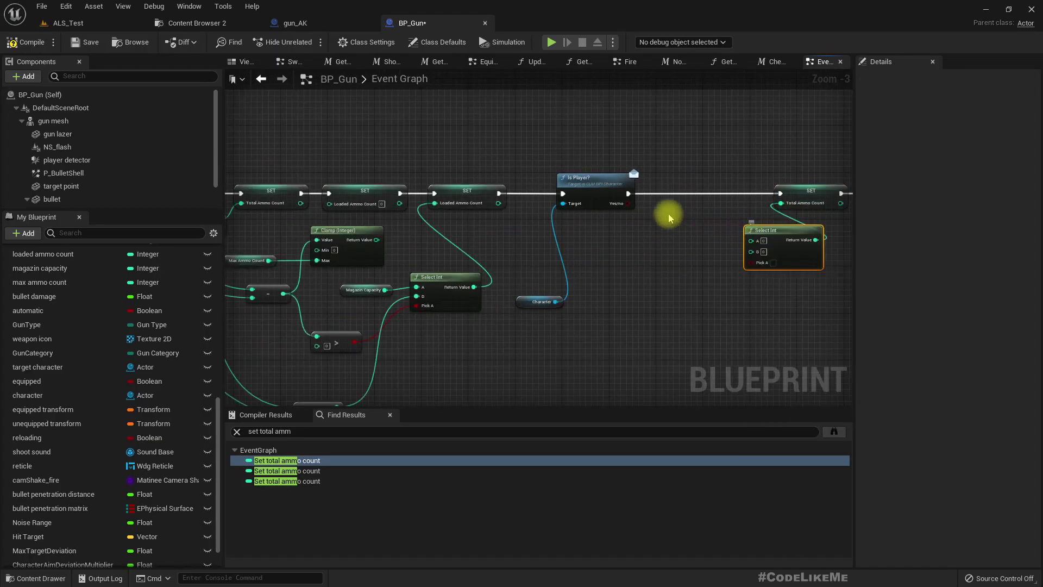
{"action": "mouse_move", "coordinate": [627, 204]}
{"action": "left_mouse_down"}
{"action": "mouse_move", "coordinate": [731, 263]}
{"action": "mouse_move", "coordinate": [756, 263]}
{"action": "mouse_move", "coordinate": [611, 243]}
{"action": "left_mouse_up"}
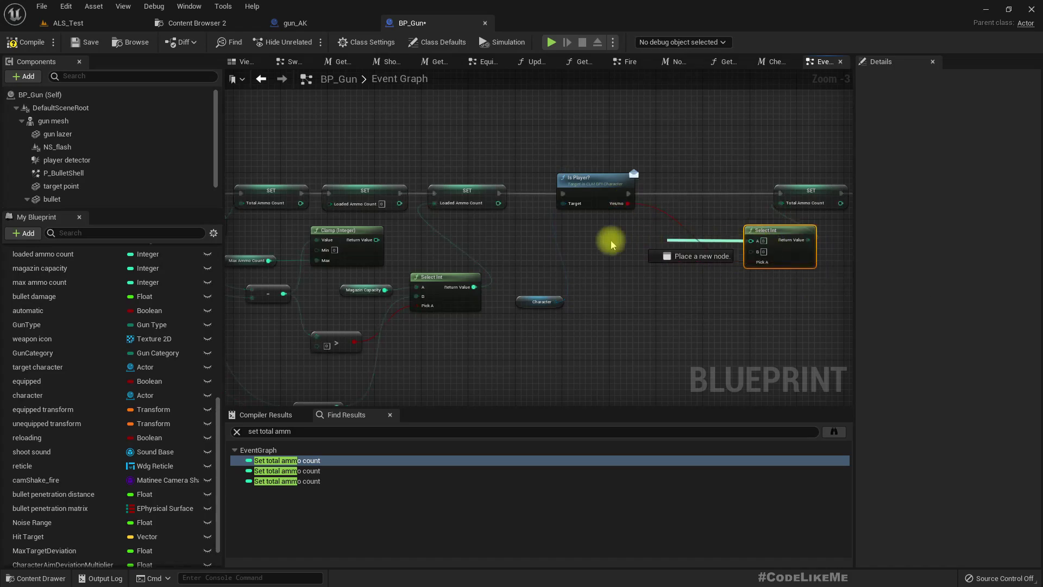
{"action": "left_click", "coordinate": [375, 241]}
{"action": "left_click_drag", "start_coordinate": [778, 231], "coordinate": [732, 226]}
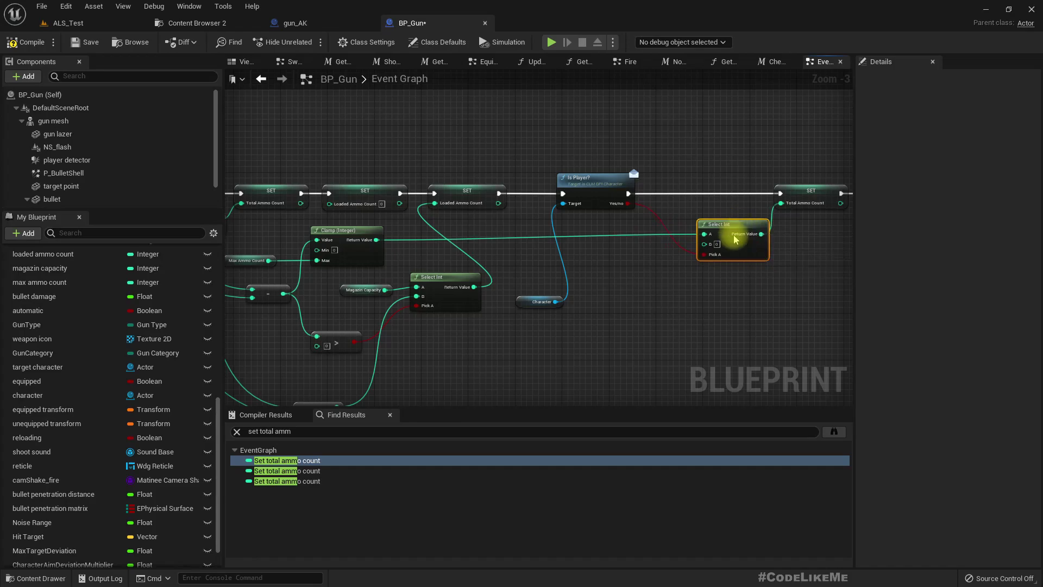
{"action": "scroll", "coordinate": [734, 239], "scroll_direction": "up", "scroll_amount": 4}
Feed a Max Ammo Count getter into Select Int's B input so non-players keep full ammo.
{"action": "right_click_drag", "start_coordinate": [623, 301], "coordinate": [962, 291]}
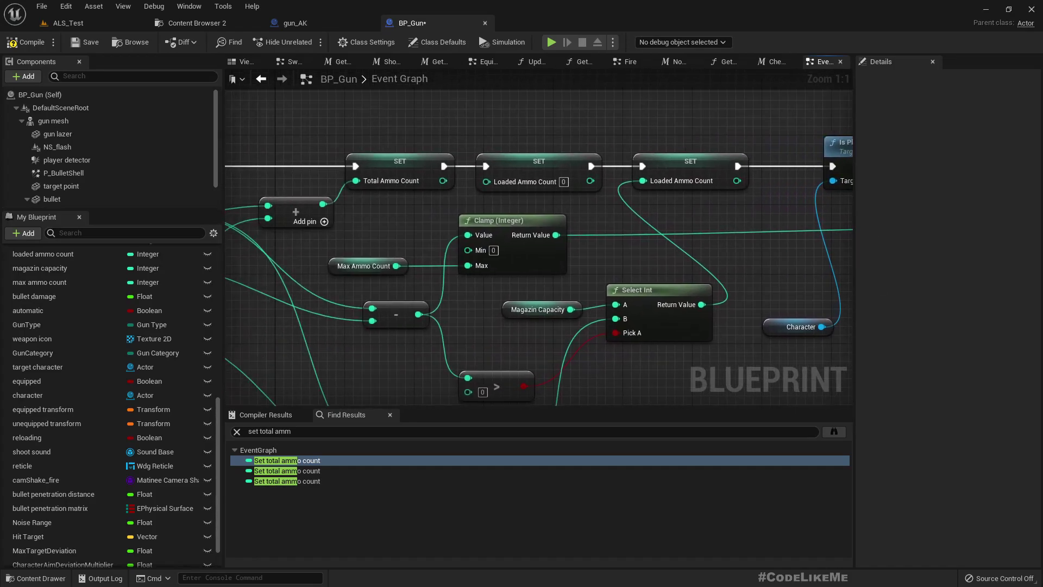
{"action": "scroll", "coordinate": [476, 261], "scroll_direction": "down", "scroll_amount": 1}
{"action": "right_click_drag", "start_coordinate": [588, 236], "coordinate": [324, 265]}
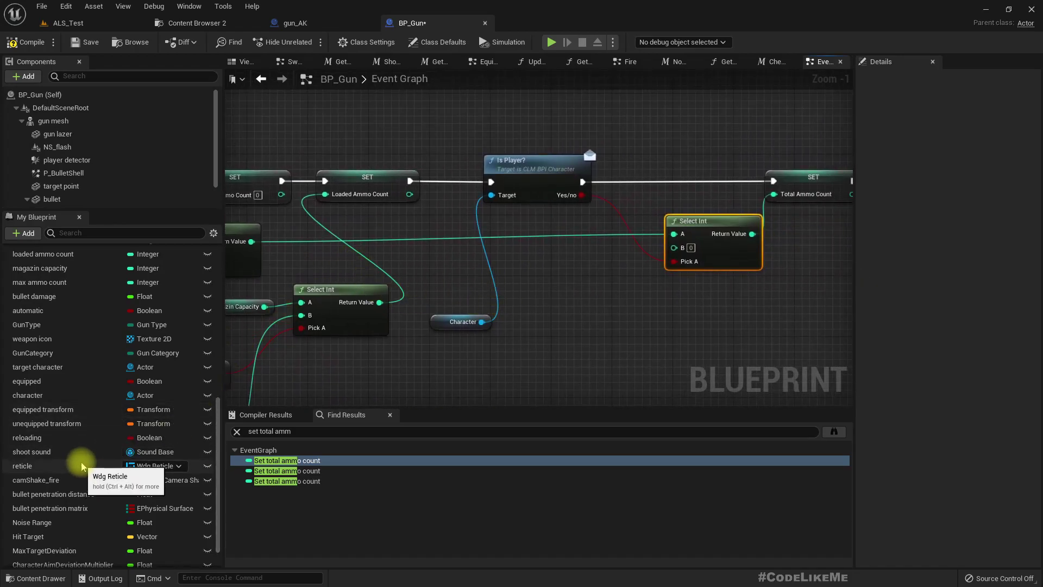
{"action": "scroll", "coordinate": [81, 466], "scroll_direction": "down", "scroll_amount": 1}
{"action": "scroll", "coordinate": [128, 551], "scroll_direction": "down", "scroll_amount": 1}
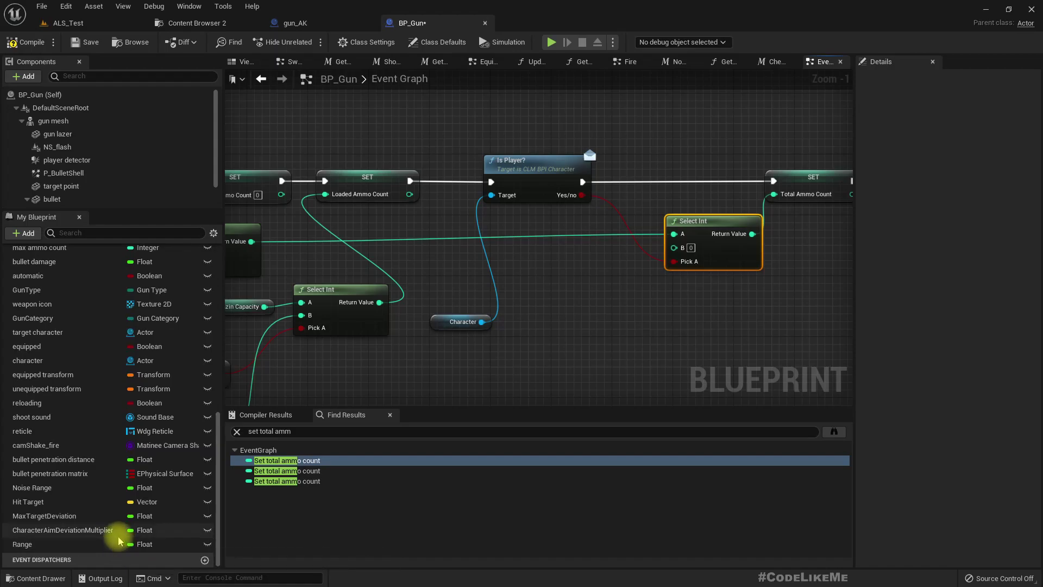
{"action": "scroll", "coordinate": [49, 506], "scroll_direction": "up", "scroll_amount": 3}
{"action": "scroll", "coordinate": [65, 473], "scroll_direction": "up", "scroll_amount": 3}
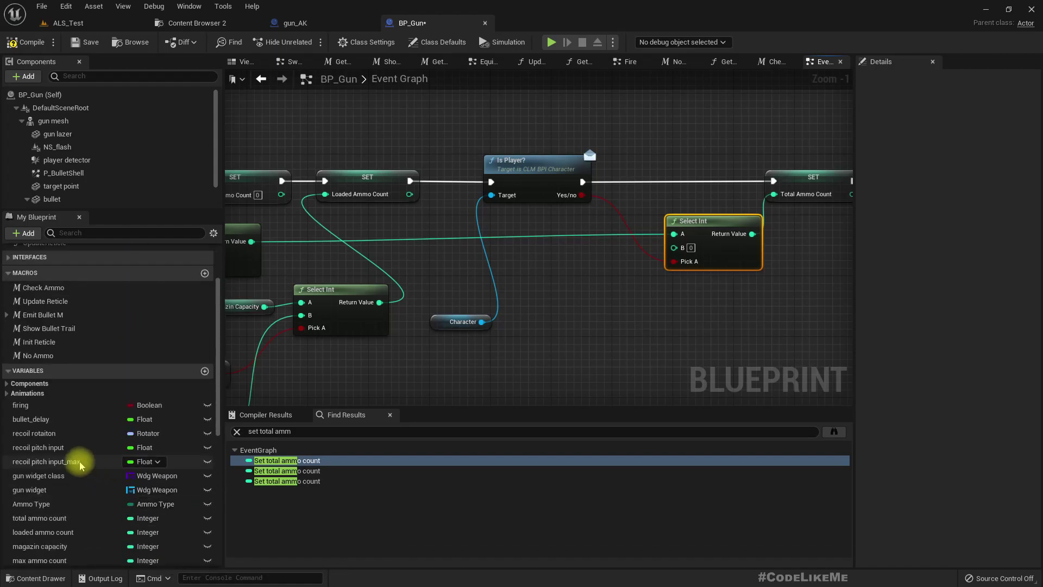
{"action": "scroll", "coordinate": [88, 469], "scroll_direction": "up", "scroll_amount": 2}
{"action": "scroll", "coordinate": [88, 469], "scroll_direction": "down", "scroll_amount": 1}
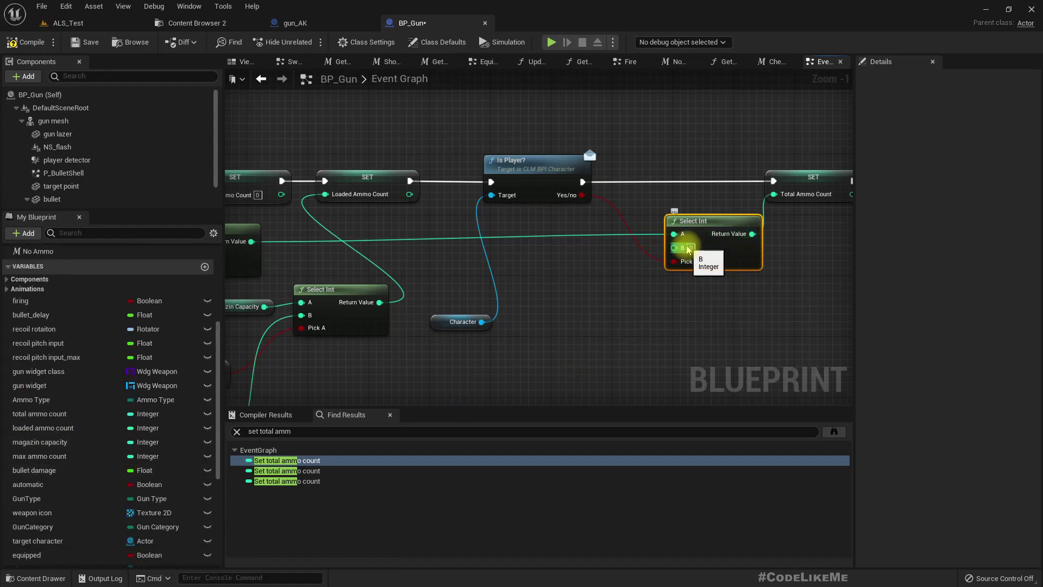
{"action": "left_click_drag", "start_coordinate": [675, 247], "coordinate": [604, 286]}
{"action": "type", "text": "max a"}
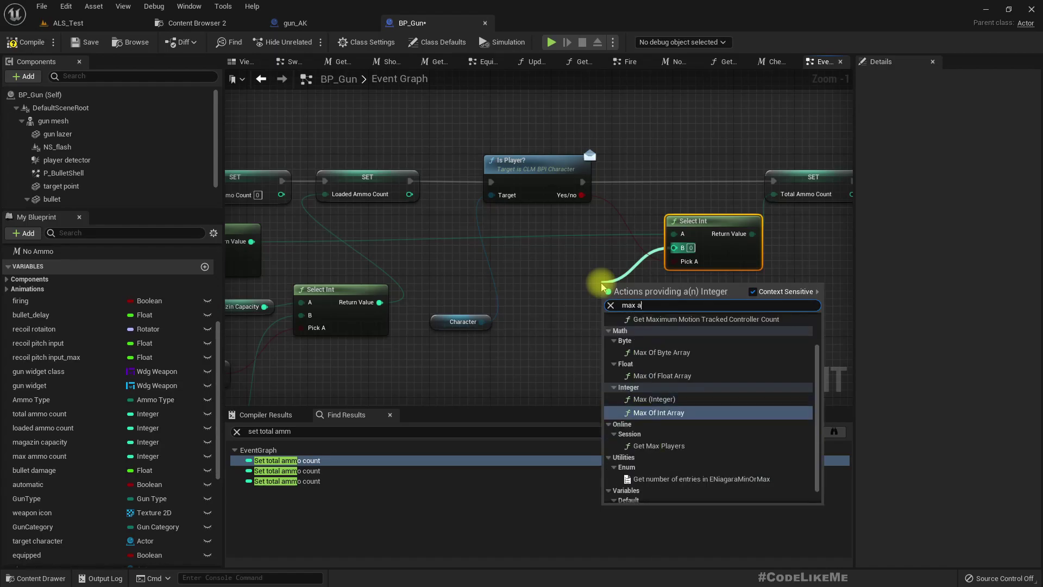
{"action": "type", "text": "mmo"}
{"action": "key", "text": "Return"}
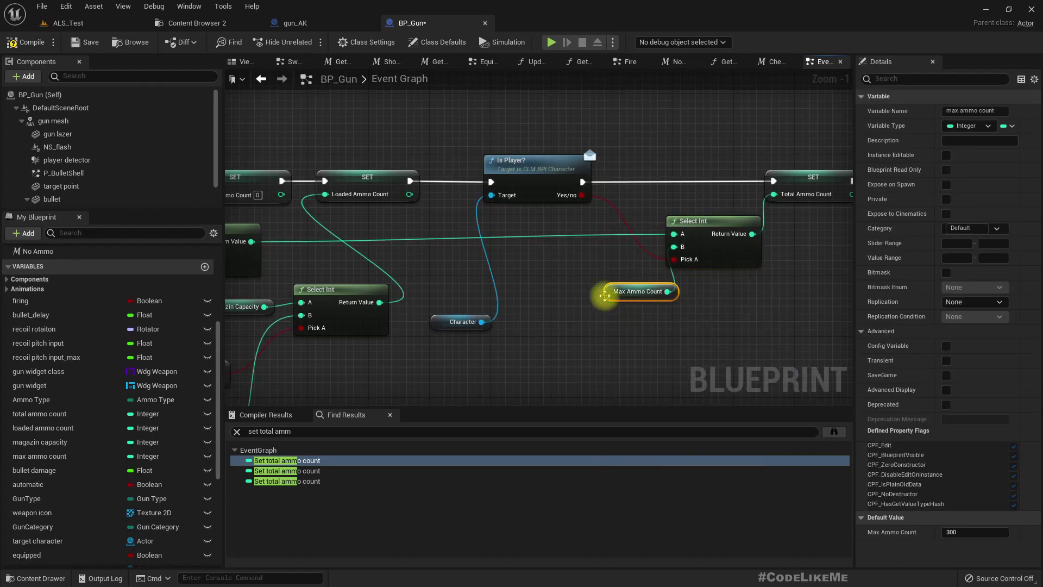
{"action": "left_click_drag", "start_coordinate": [606, 297], "coordinate": [570, 273]}
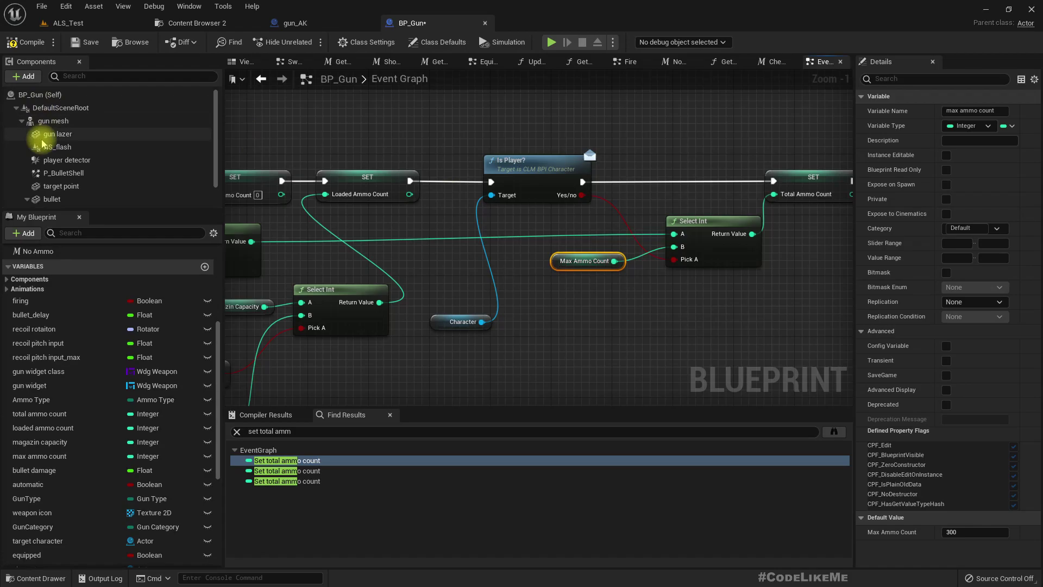
Return to ALS_Test, play the level briefly, then fly the camera toward the red NPC.
{"action": "left_click", "coordinate": [69, 23]}
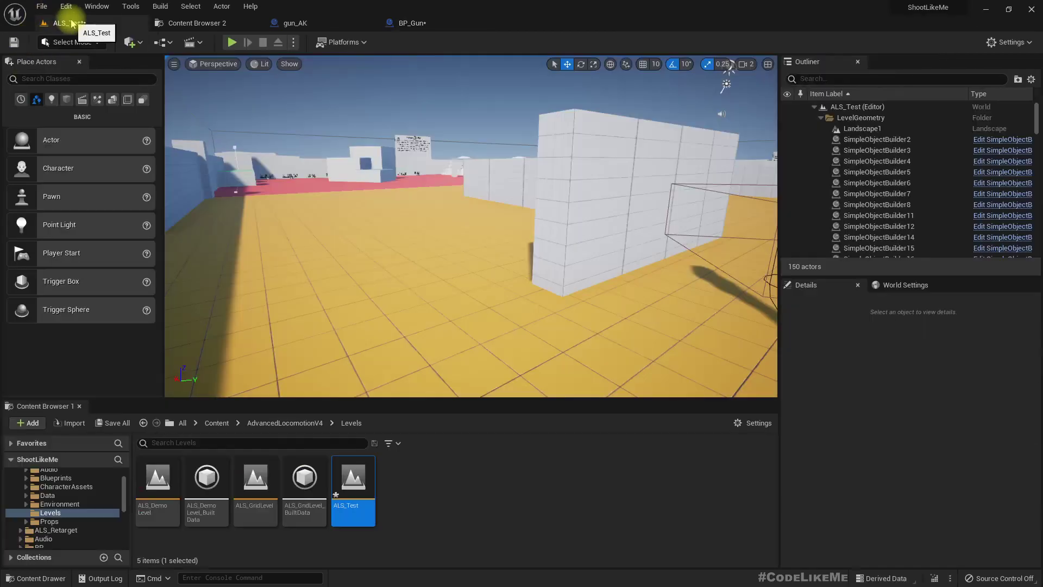
{"action": "right_click_drag", "start_coordinate": [470, 201], "coordinate": [486, 214]}
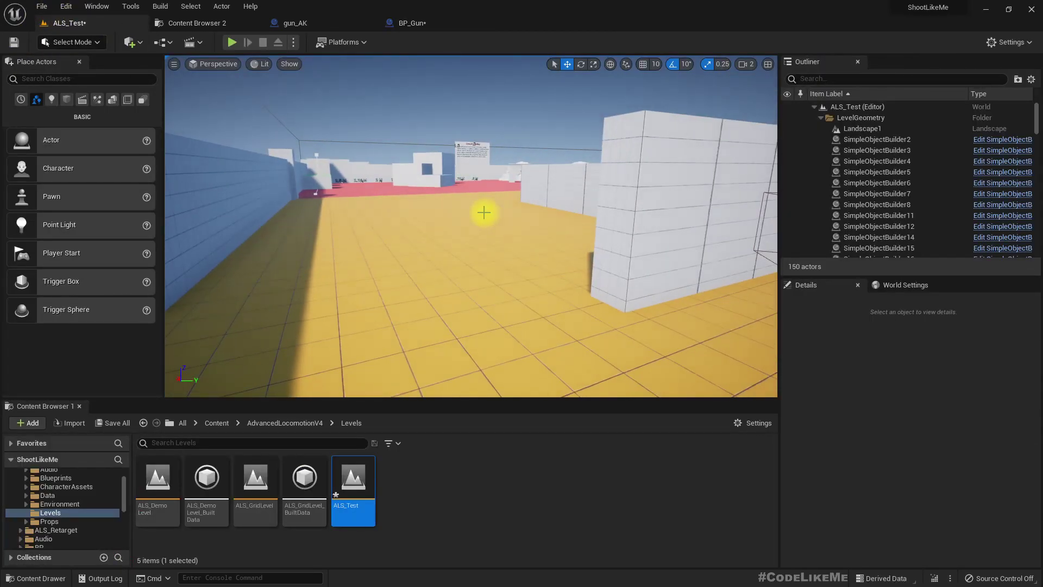
{"action": "key", "text": "F11"}
{"action": "key", "text": "alt+p"}
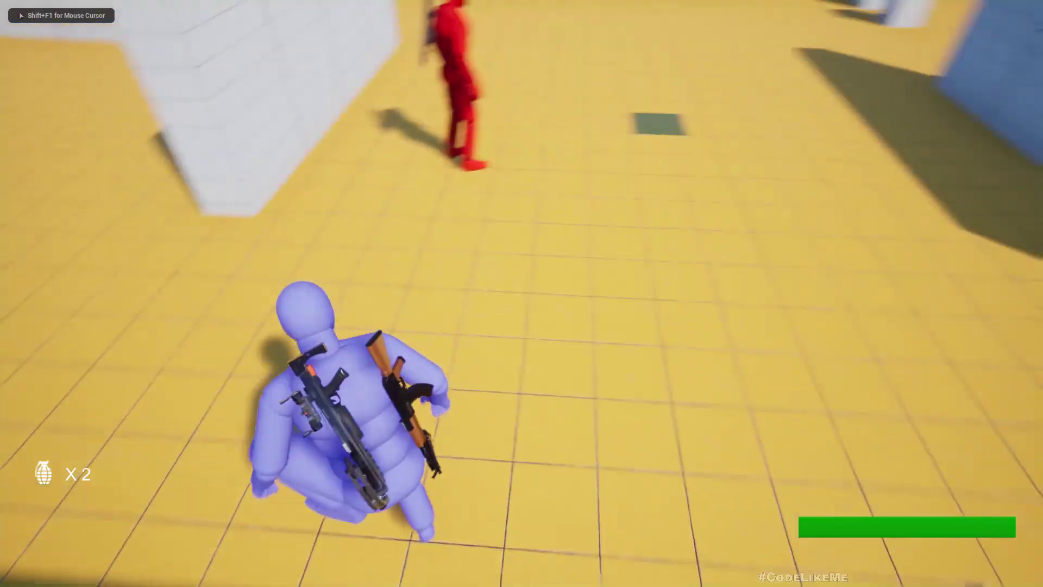
{"action": "key", "text": "w"}
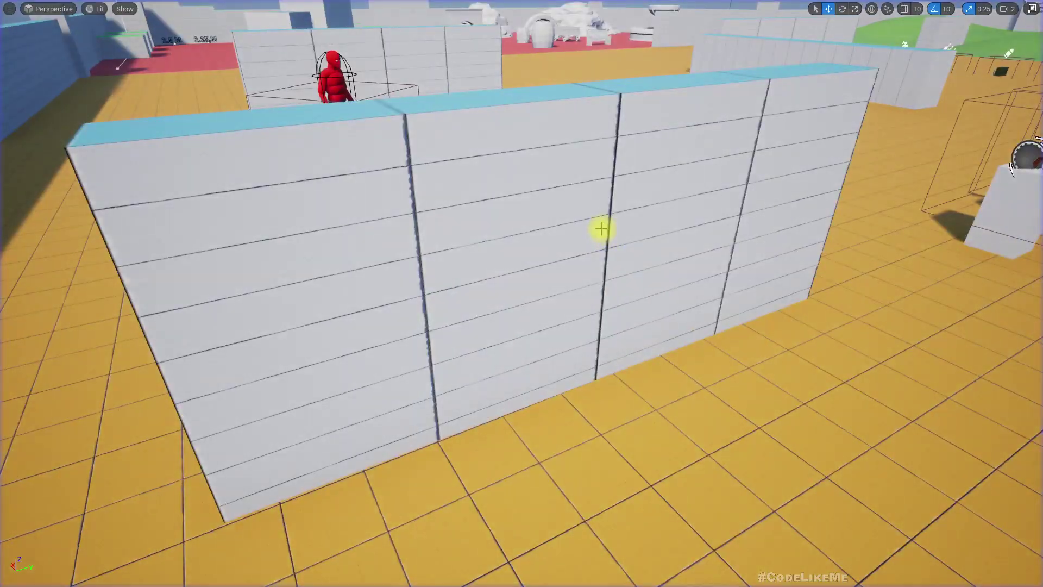
{"action": "mouse_move", "coordinate": [599, 231]}
{"action": "right_mouse_down"}
{"action": "mouse_move", "coordinate": [522, 293]}
{"action": "mouse_move", "coordinate": [520, 271]}
{"action": "right_mouse_up"}
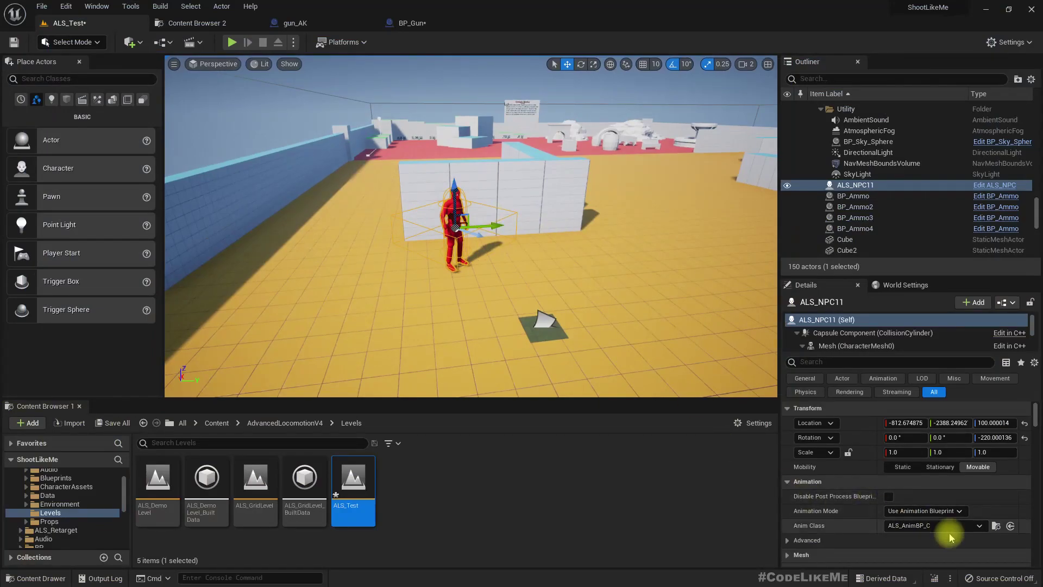
{"action": "scroll", "coordinate": [952, 474], "scroll_direction": "down", "scroll_amount": 2}
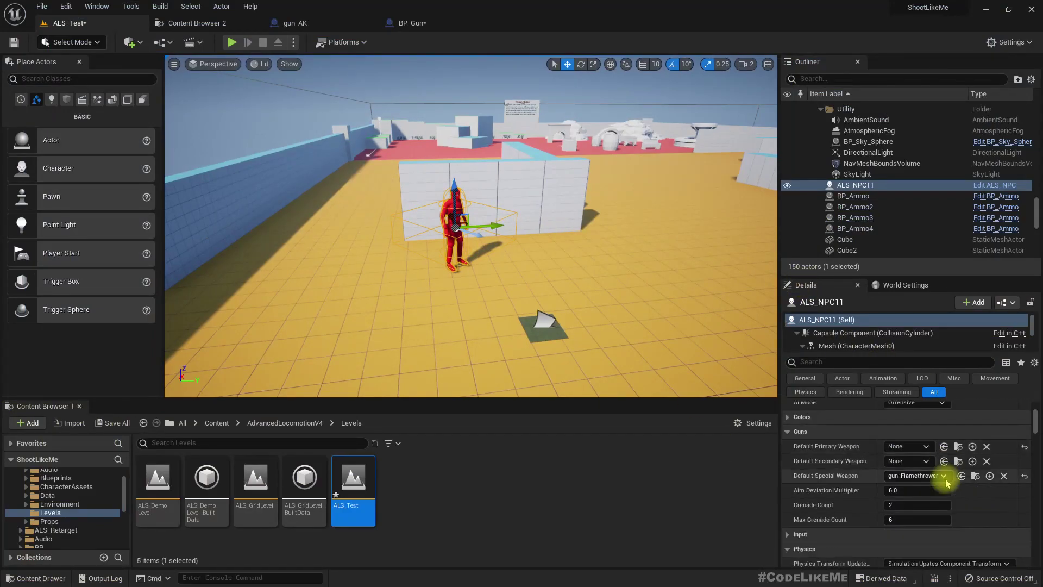
Set ALS_NPC11's Default Primary Weapon to gun_AK in the Details panel.
{"action": "left_click", "coordinate": [909, 446]}
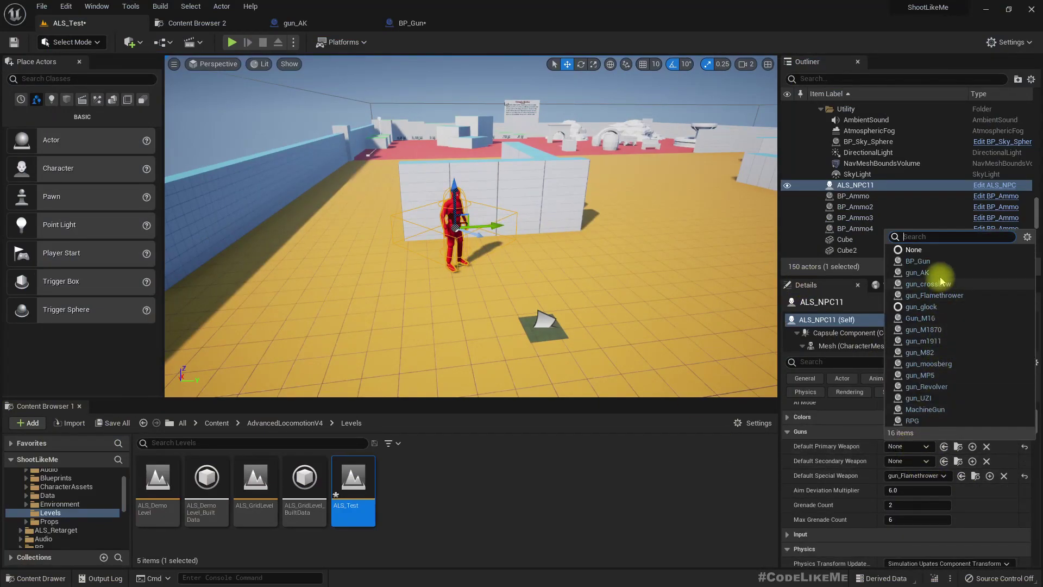
{"action": "left_click", "coordinate": [921, 272]}
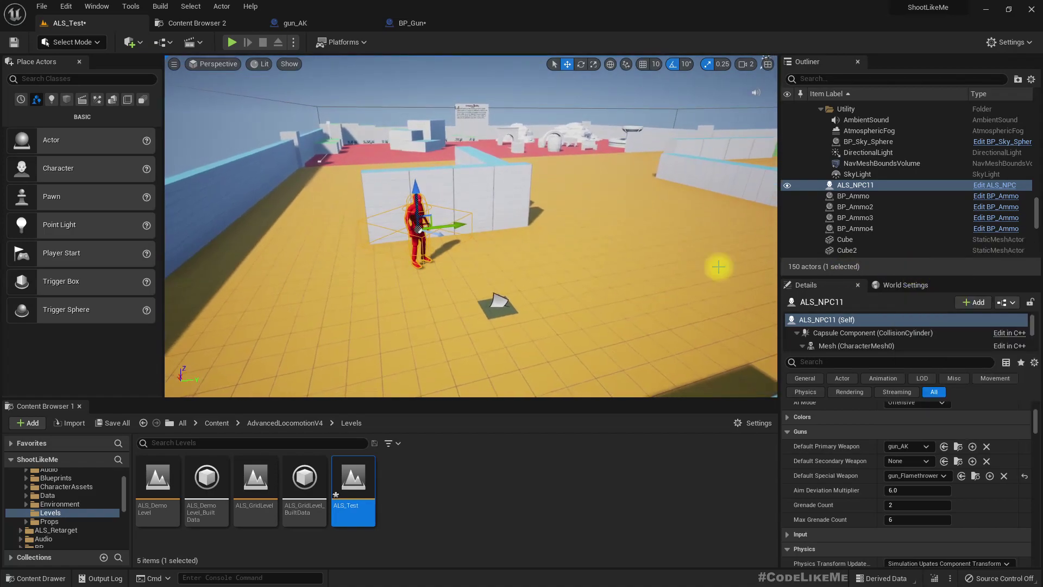
Start Play in Editor and run around the walls to the red enemy, aiming at it.
{"action": "key", "text": "F11"}
{"action": "key", "text": "alt+p"}
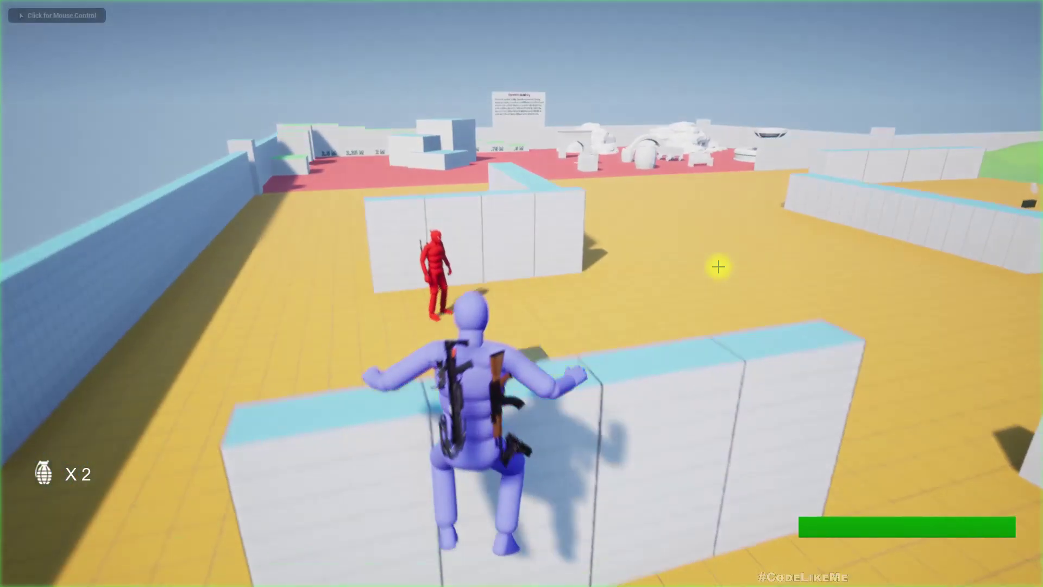
{"action": "key", "text": "w"}
{"action": "key", "text": "w"}
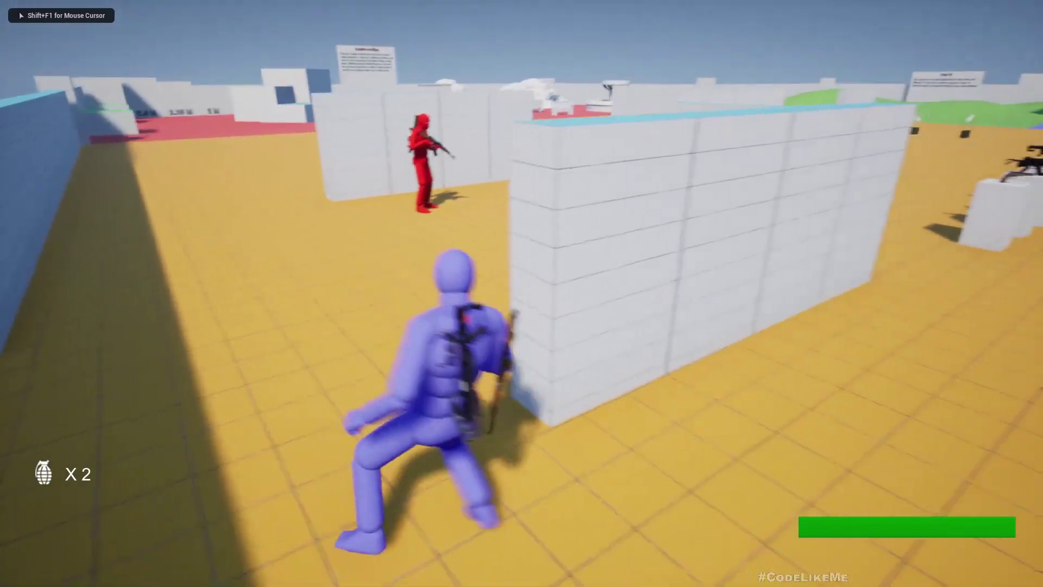
{"action": "key", "text": "w"}
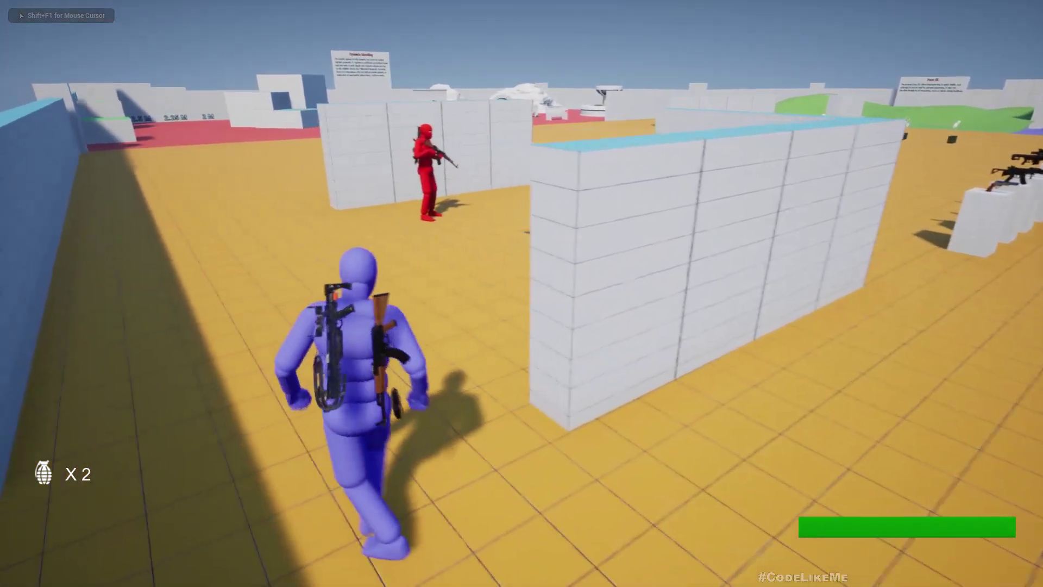
{"action": "key", "text": "w"}
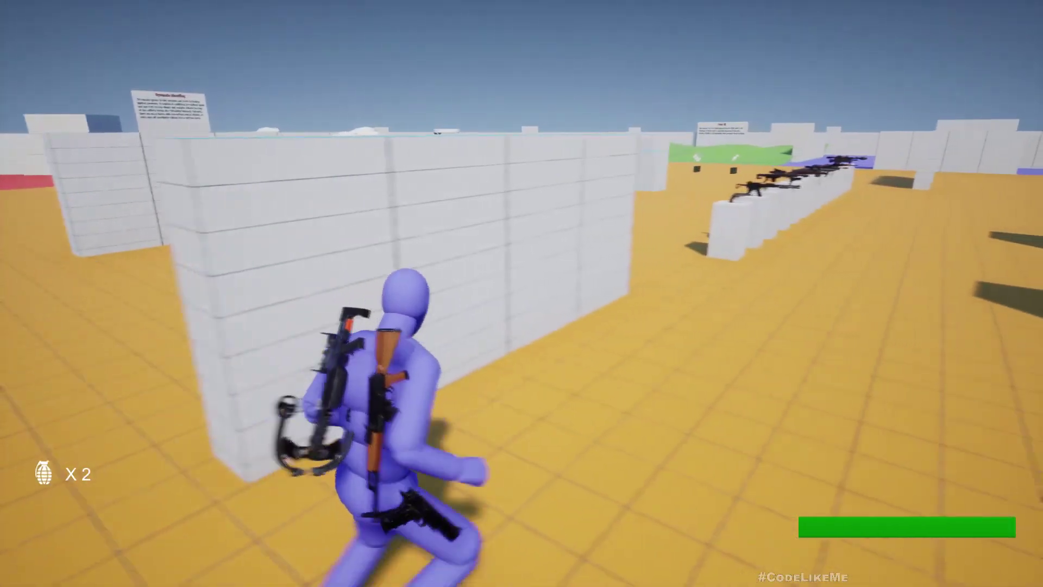
{"action": "key", "text": "w"}
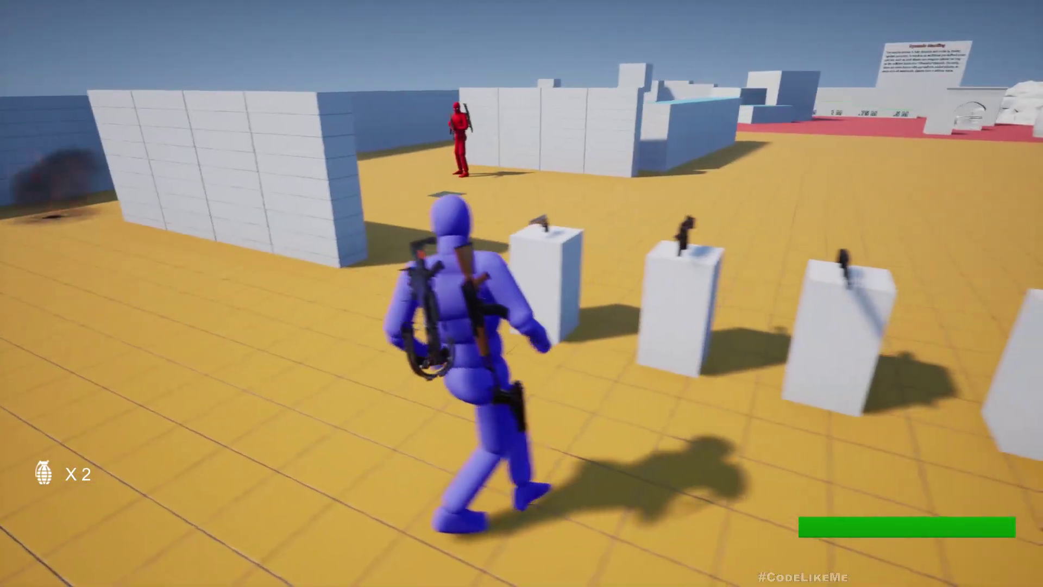
{"action": "right_click", "coordinate": [522, 294]}
{"action": "key", "text": "s"}
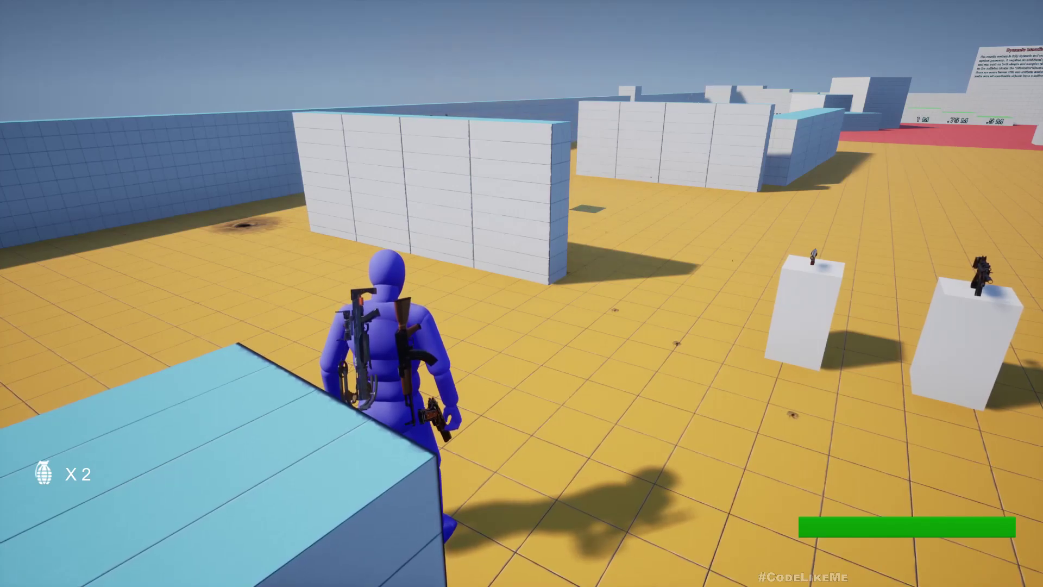
{"action": "key", "text": "w"}
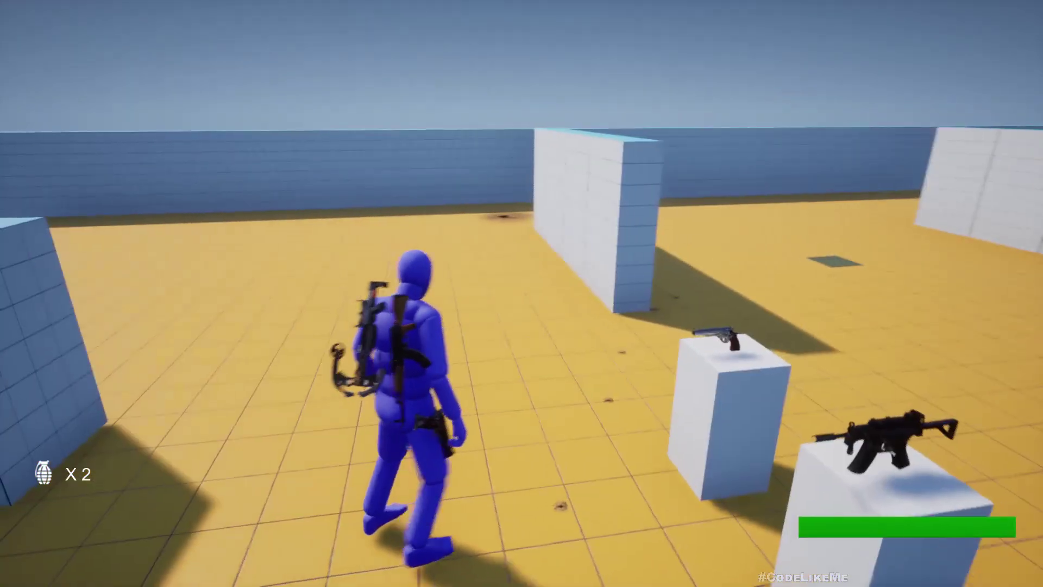
{"action": "key", "text": "w"}
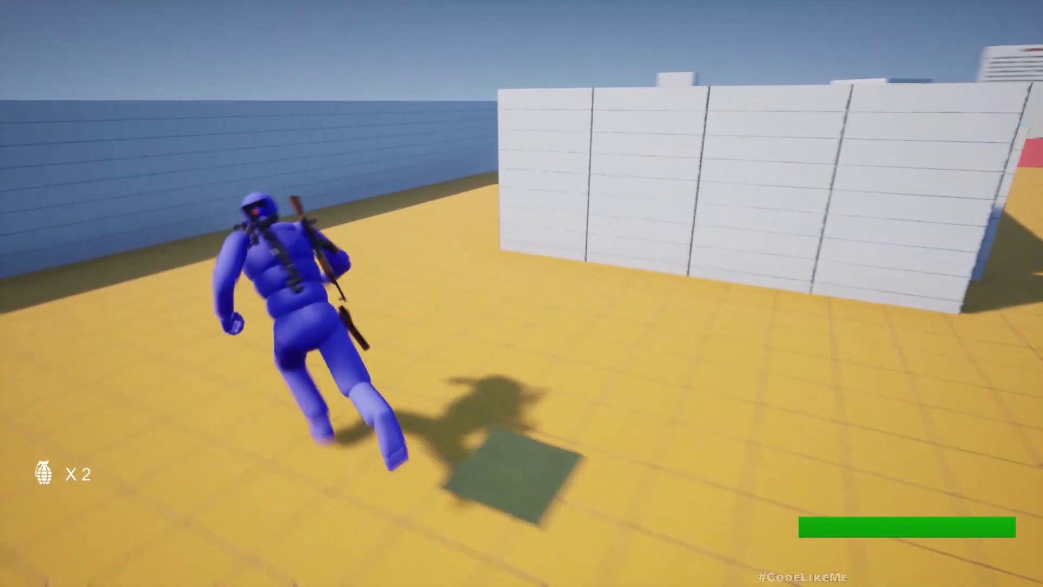
{"action": "key", "text": "w"}
{"action": "right_click", "coordinate": [521, 293]}
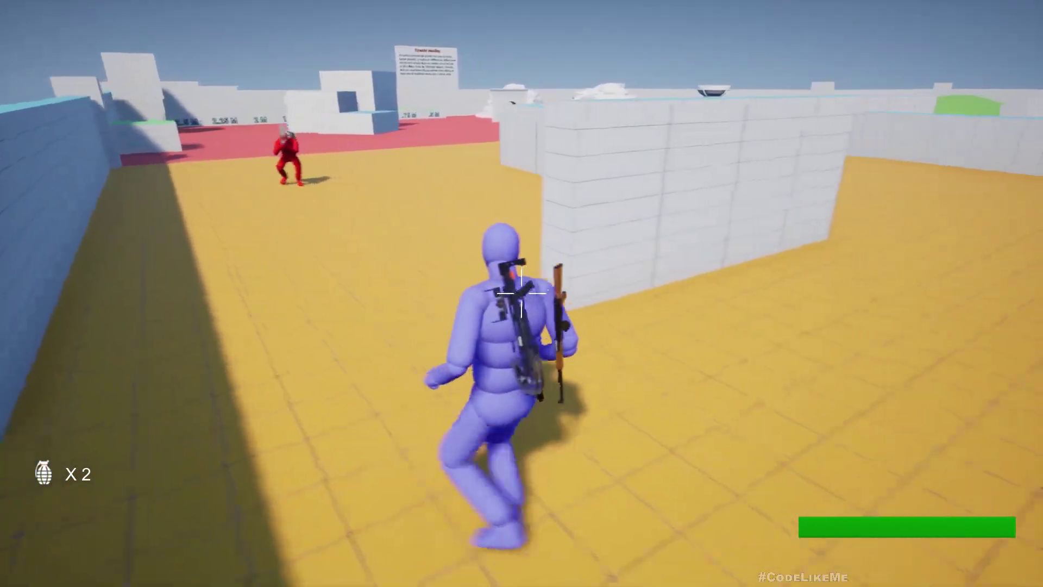
{"action": "key", "text": "w"}
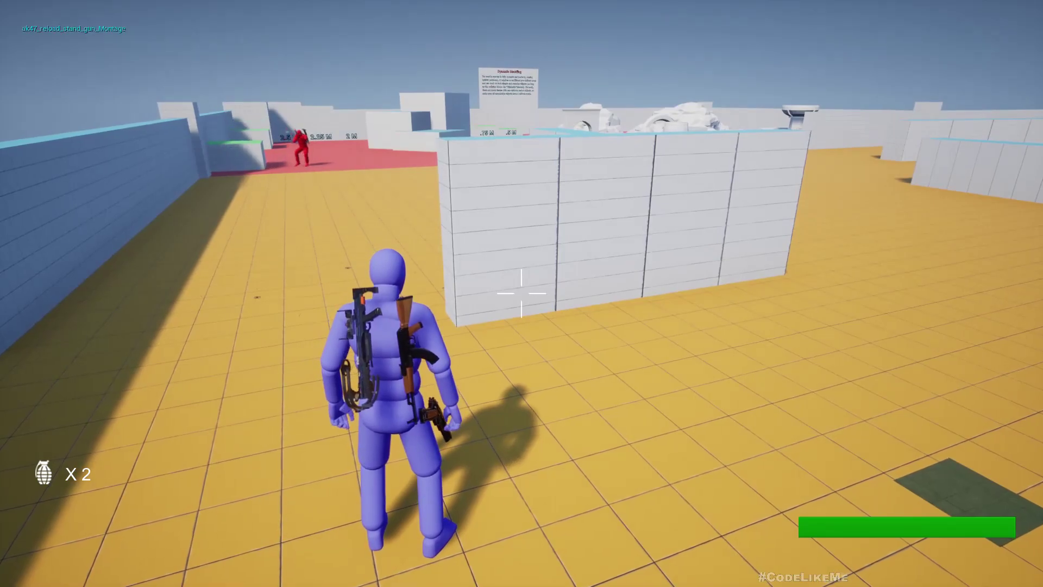
Circle the AK-armed NPC across the yellow and red floors watching it reload, then end the session.
{"action": "key", "text": "w"}
{"action": "key", "text": "w"}
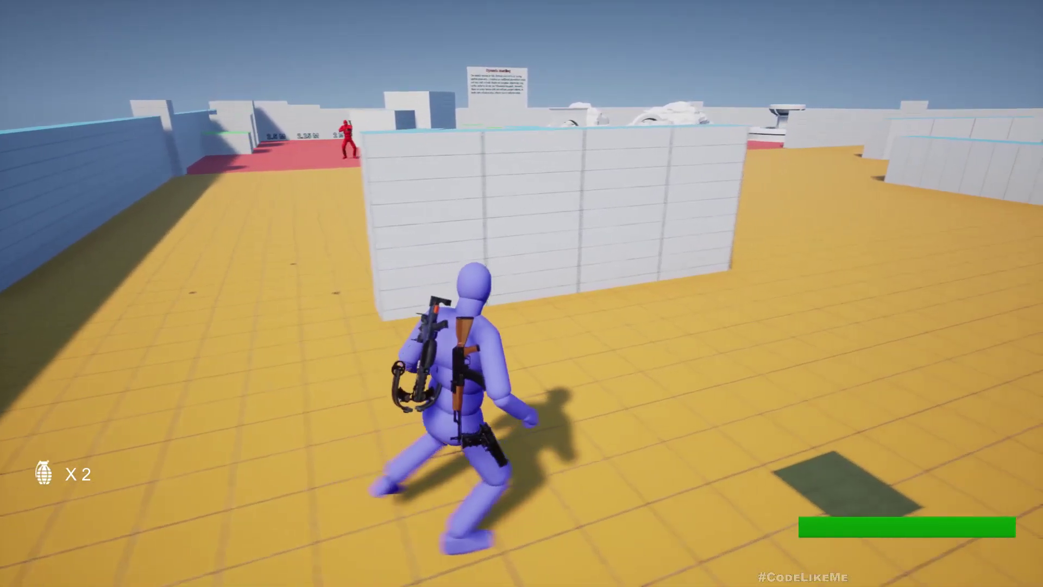
{"action": "key", "text": "w"}
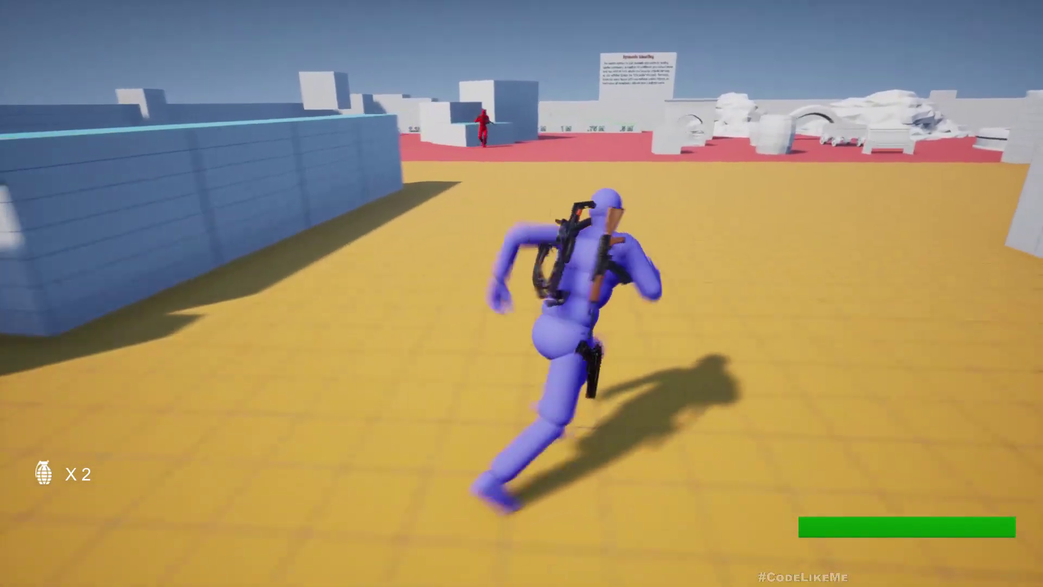
{"action": "key", "text": "w"}
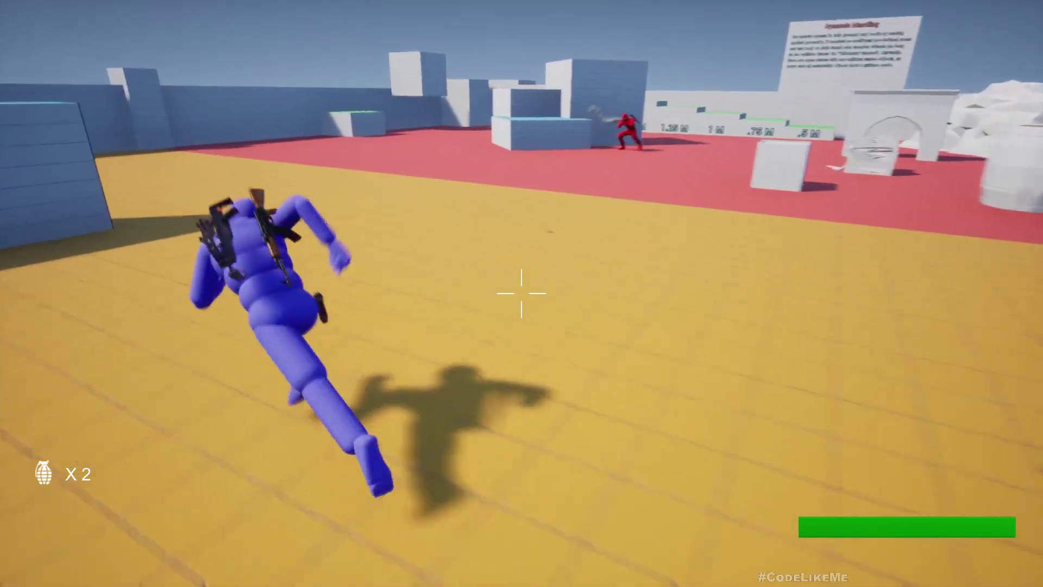
{"action": "key", "text": "w"}
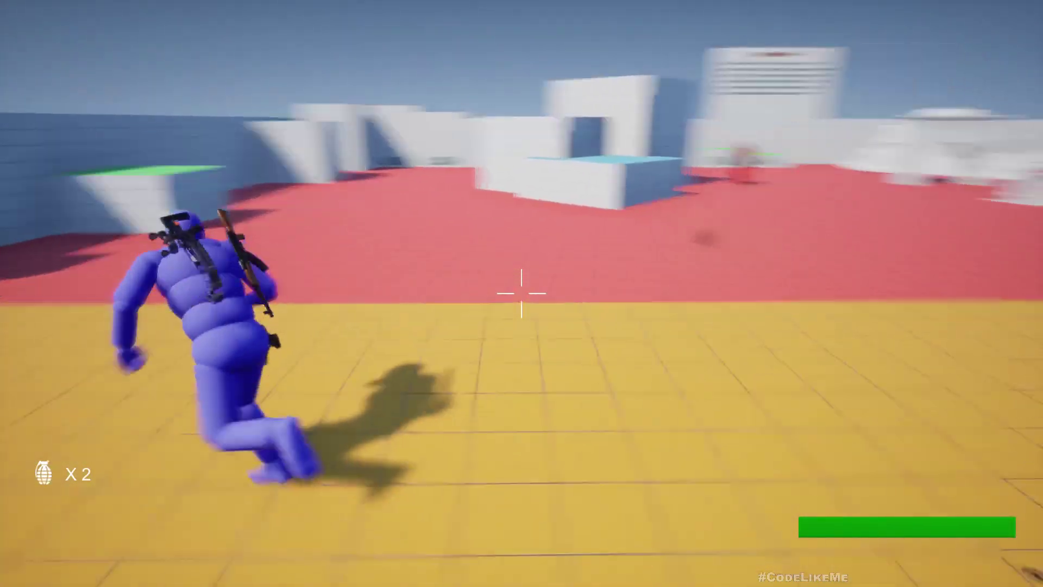
{"action": "key", "text": "r"}
{"action": "key", "text": "w"}
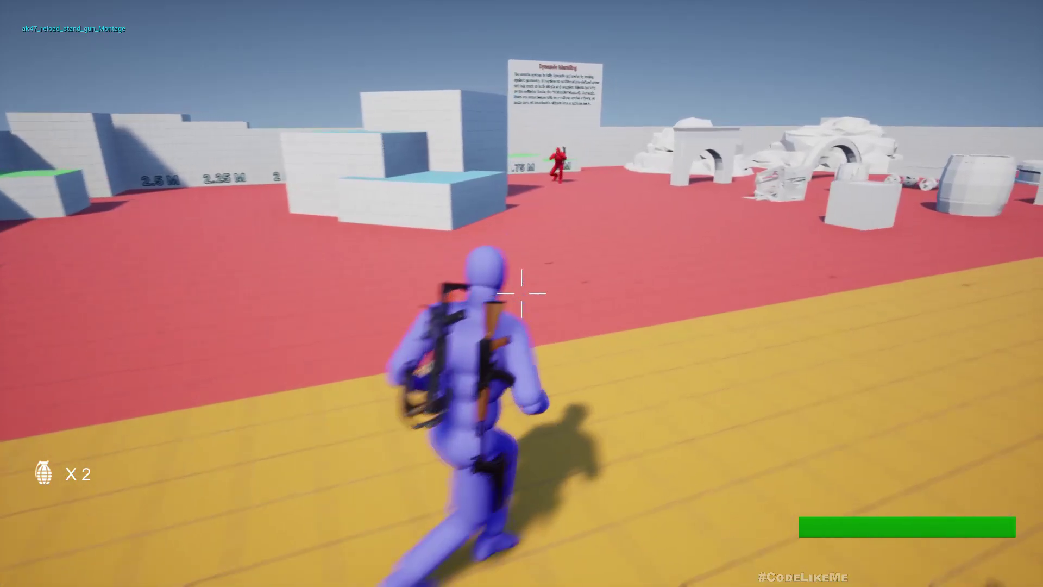
{"action": "key", "text": "w"}
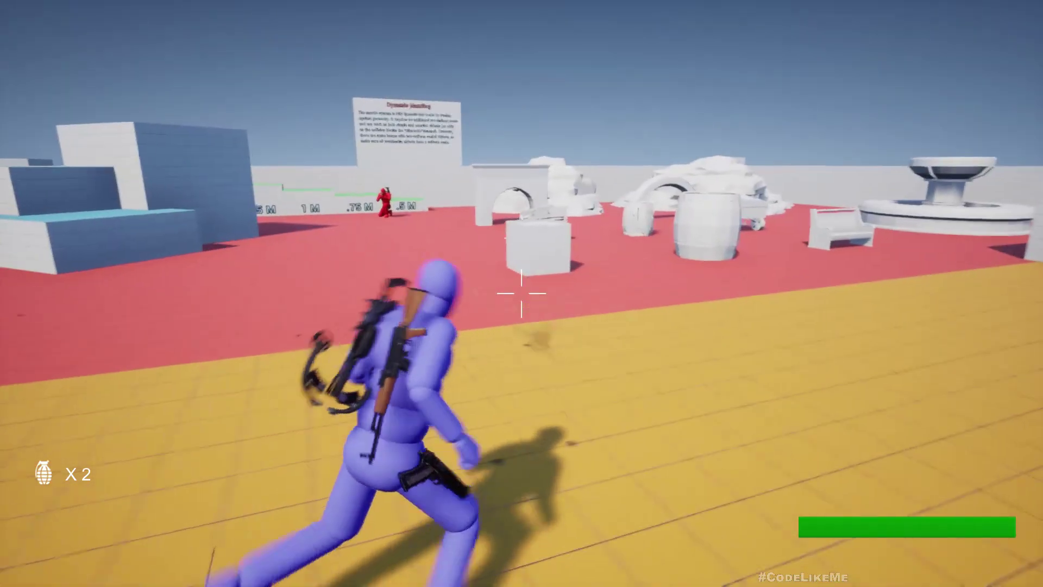
{"action": "key", "text": "a"}
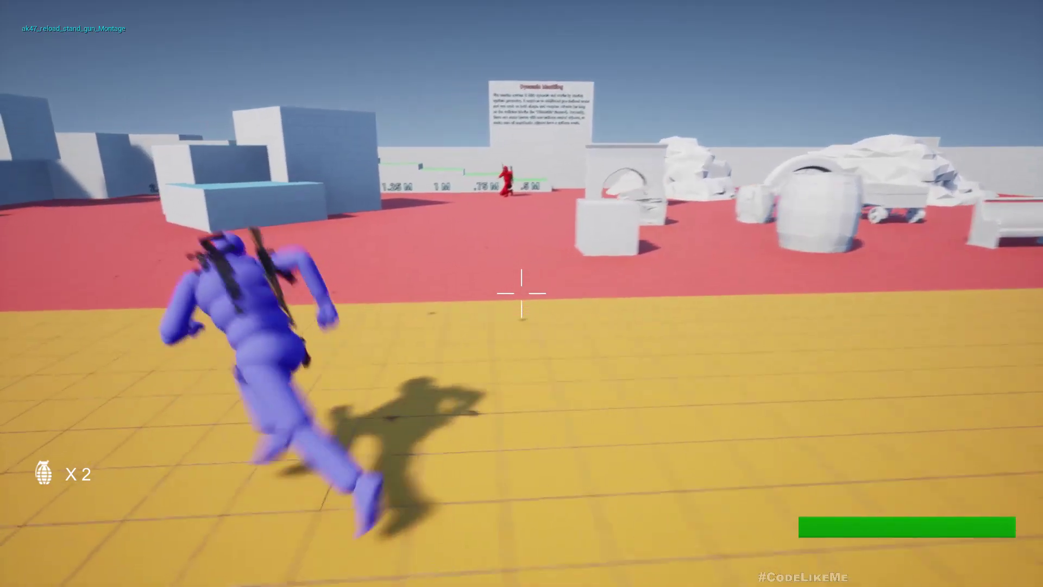
{"action": "key", "text": "w"}
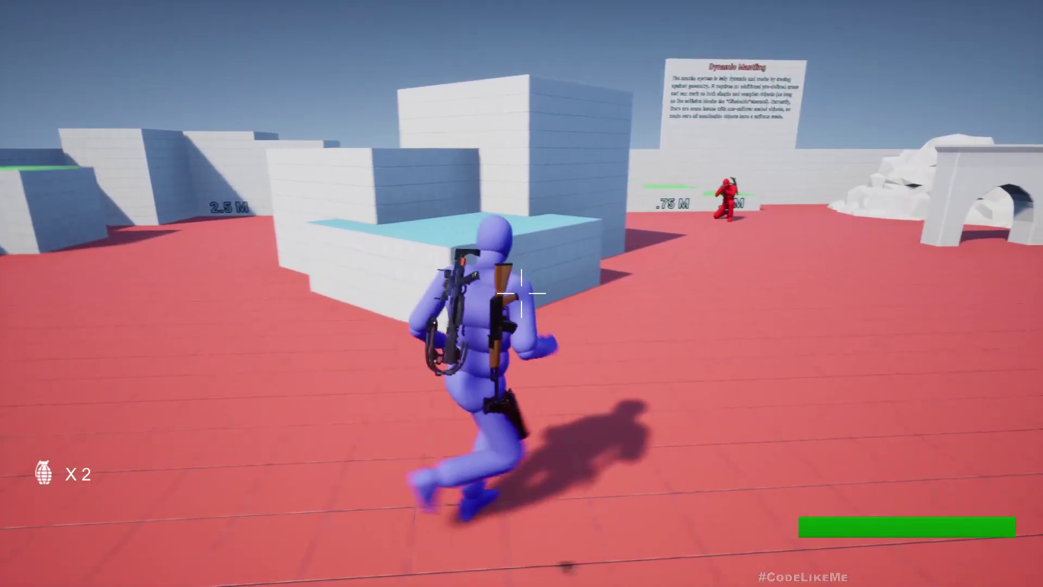
{"action": "key", "text": "w"}
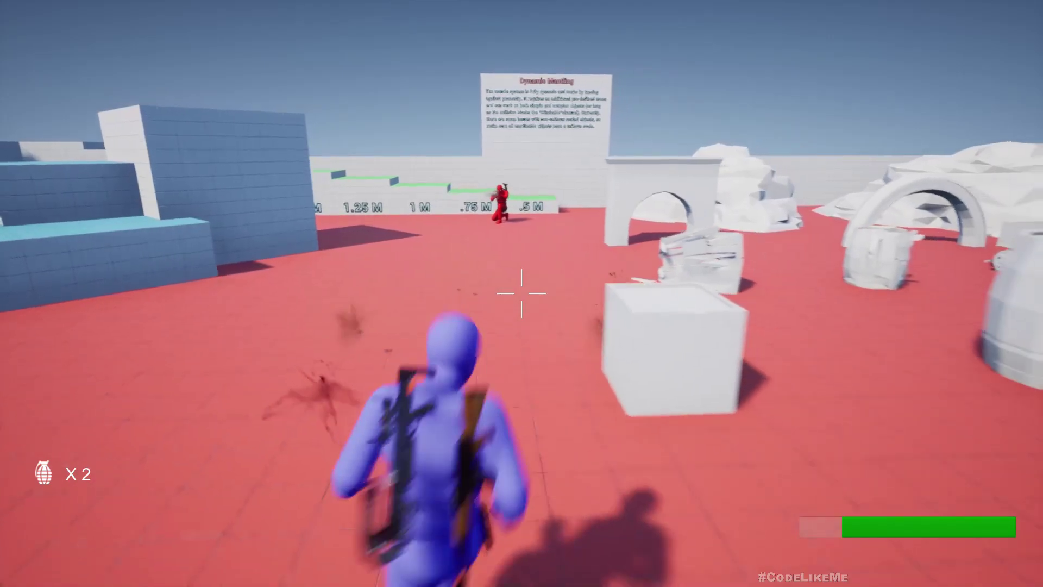
{"action": "key", "text": "s"}
{"action": "key", "text": "r"}
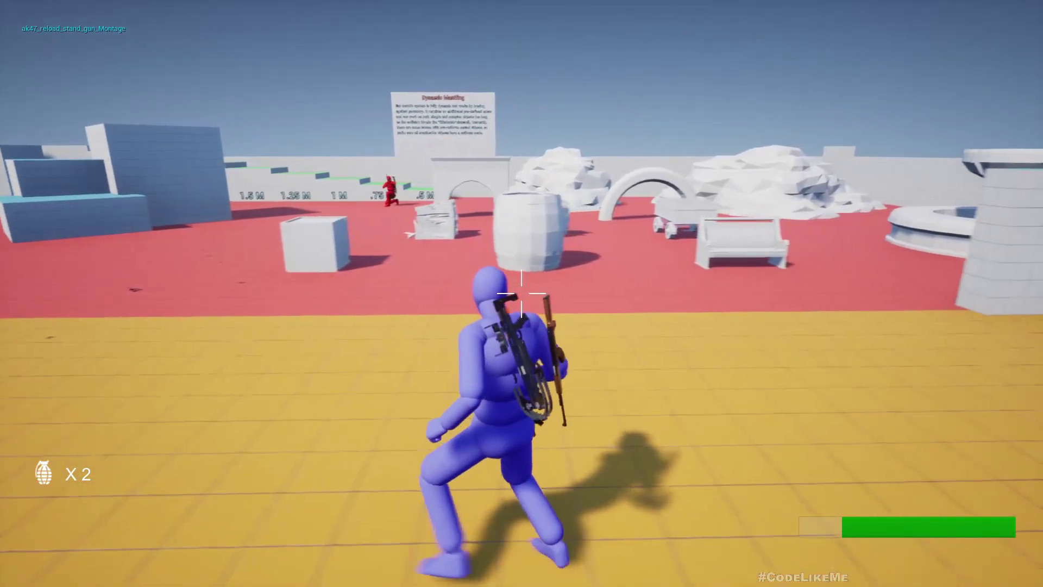
{"action": "key", "text": "a"}
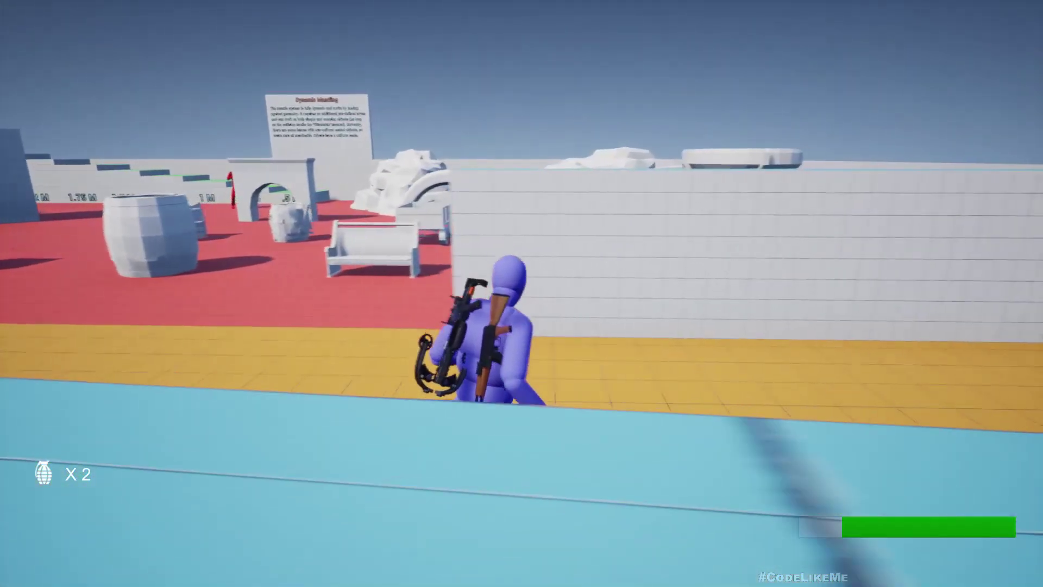
{"action": "key", "text": "w"}
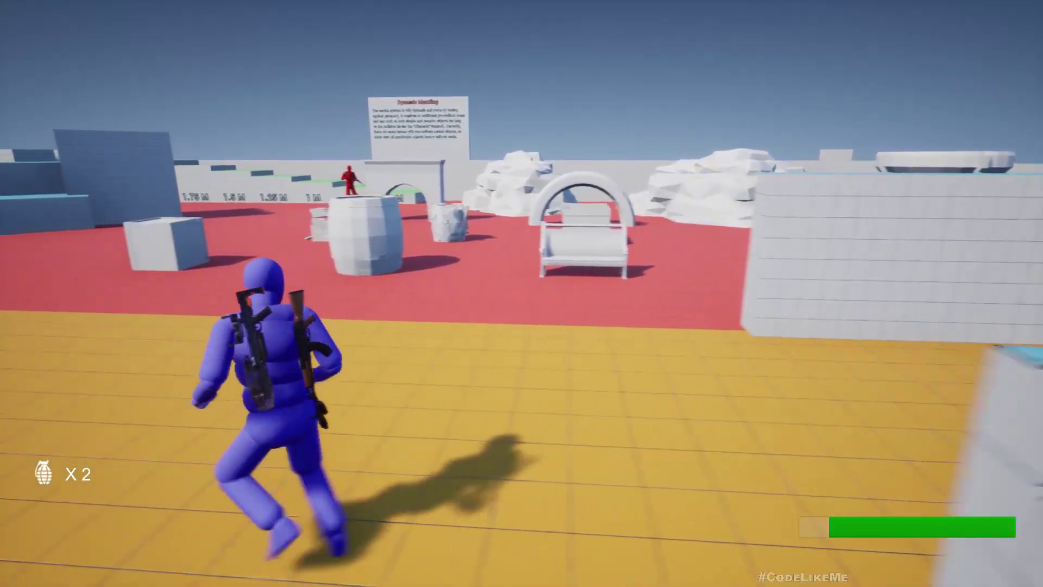
{"action": "key", "text": "w"}
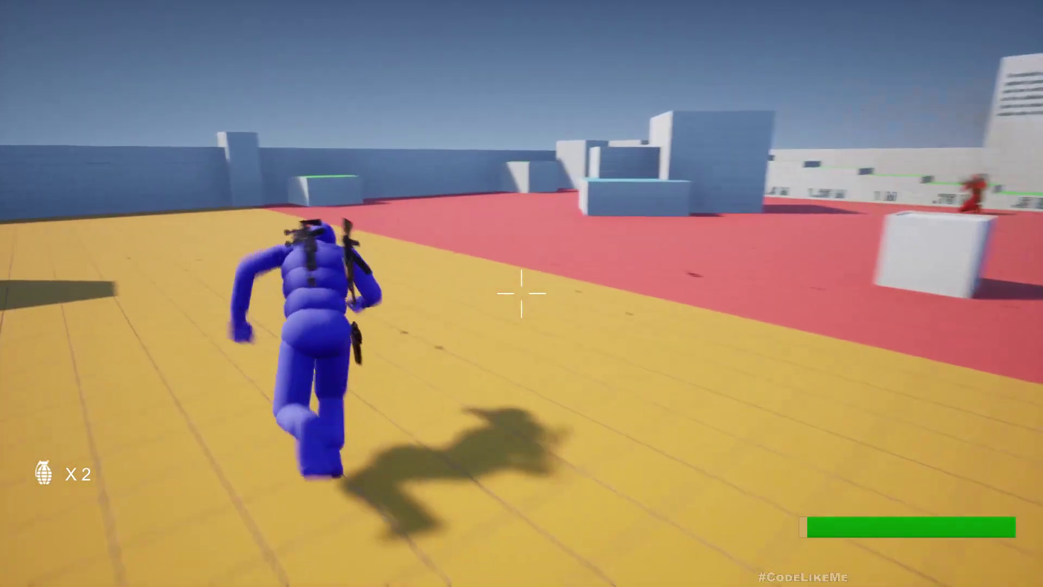
{"action": "key", "text": "w"}
{"action": "key", "text": "r"}
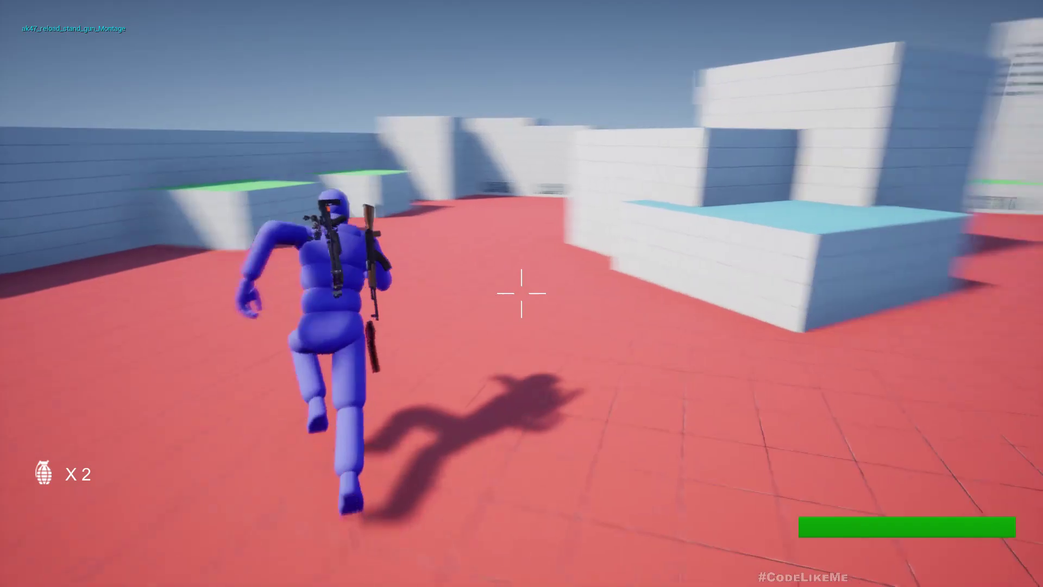
{"action": "key", "text": "w"}
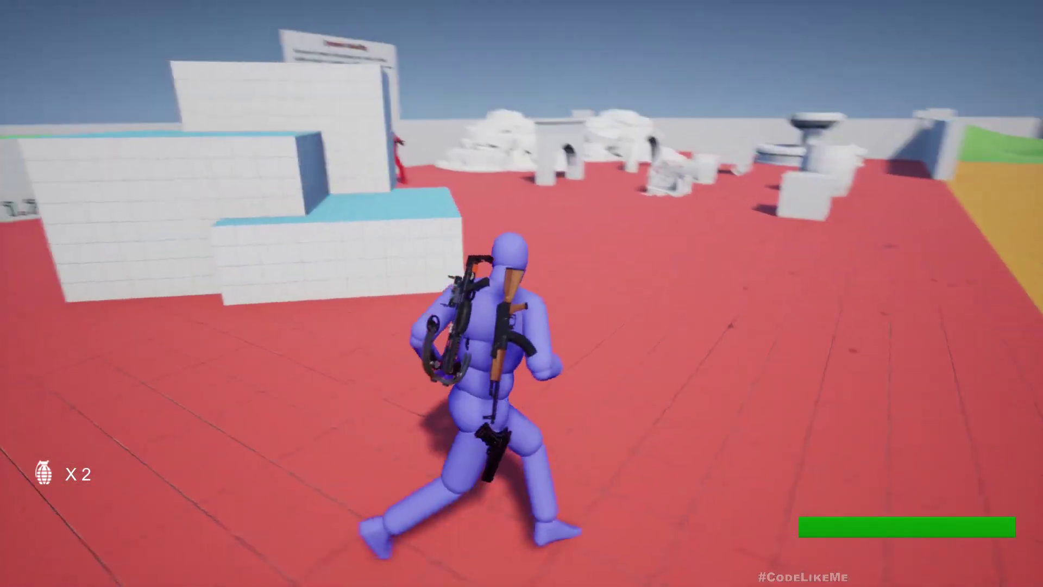
{"action": "key", "text": "Escape"}
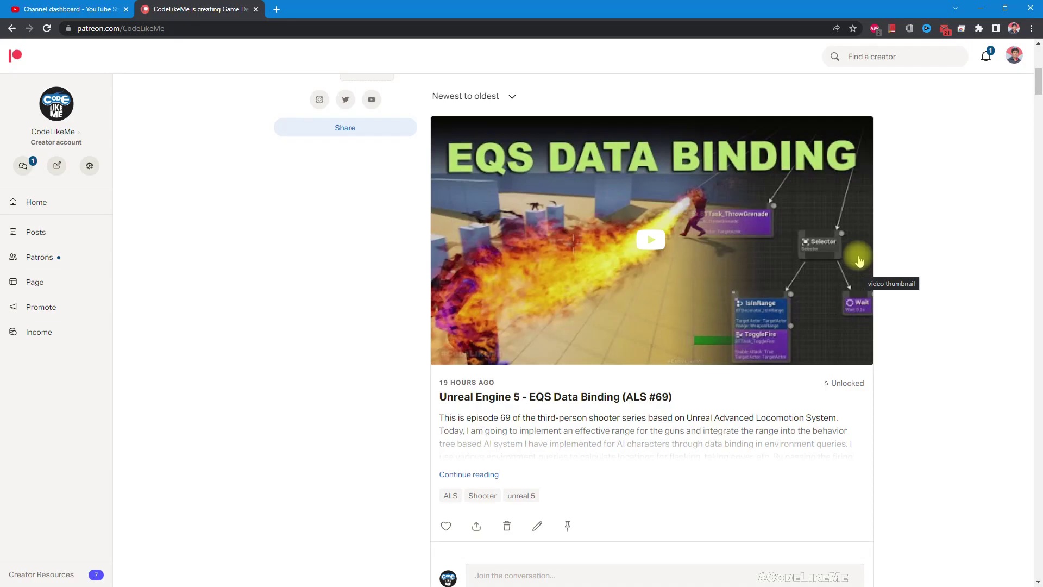
{"action": "scroll", "coordinate": [898, 408], "scroll_direction": "down", "scroll_amount": 5}
{"action": "scroll", "coordinate": [897, 408], "scroll_direction": "down", "scroll_amount": 5}
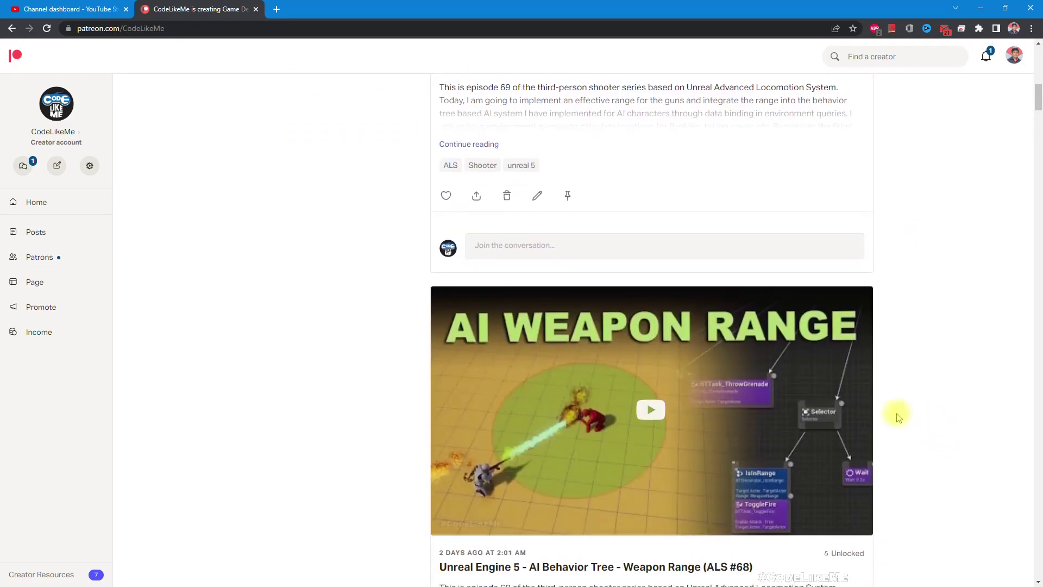
{"action": "scroll", "coordinate": [896, 407], "scroll_direction": "down", "scroll_amount": 5}
{"action": "scroll", "coordinate": [897, 408], "scroll_direction": "down", "scroll_amount": 5}
{"action": "scroll", "coordinate": [895, 413], "scroll_direction": "down", "scroll_amount": 5}
{"action": "scroll", "coordinate": [895, 414], "scroll_direction": "down", "scroll_amount": 5}
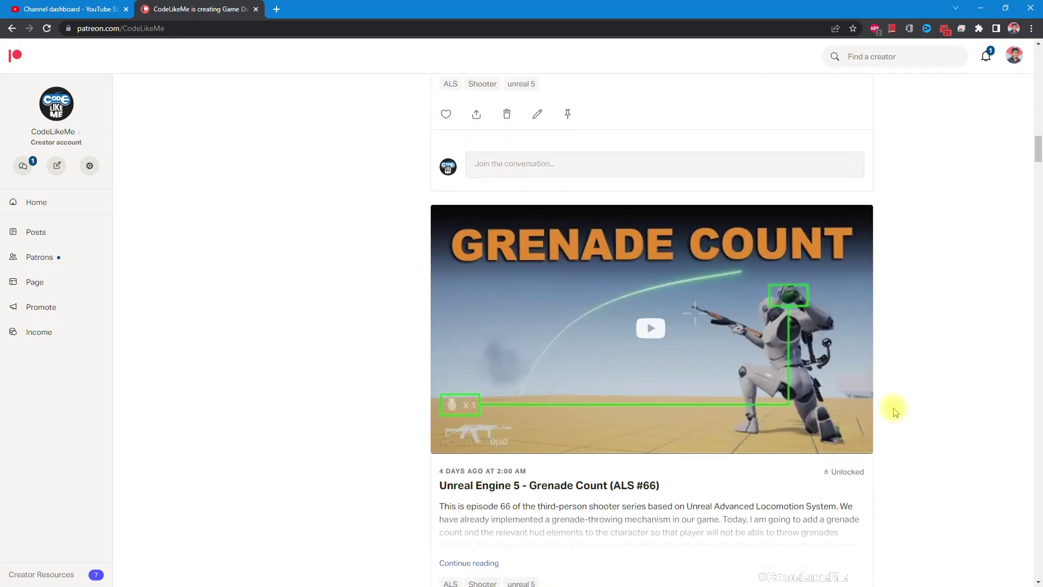
{"action": "scroll", "coordinate": [896, 413], "scroll_direction": "down", "scroll_amount": 5}
{"action": "scroll", "coordinate": [895, 413], "scroll_direction": "down", "scroll_amount": 5}
{"action": "scroll", "coordinate": [895, 408], "scroll_direction": "down", "scroll_amount": 5}
{"action": "scroll", "coordinate": [895, 407], "scroll_direction": "down", "scroll_amount": 5}
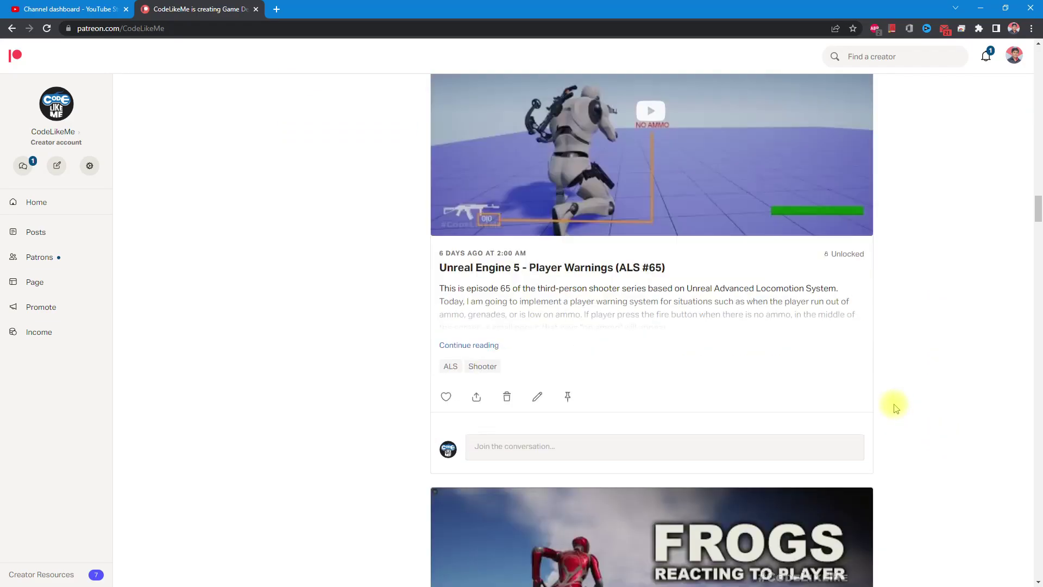
{"action": "scroll", "coordinate": [895, 407], "scroll_direction": "down", "scroll_amount": 5}
{"action": "scroll", "coordinate": [896, 408], "scroll_direction": "down", "scroll_amount": 5}
{"action": "scroll", "coordinate": [895, 407], "scroll_direction": "down", "scroll_amount": 5}
{"action": "scroll", "coordinate": [895, 408], "scroll_direction": "down", "scroll_amount": 5}
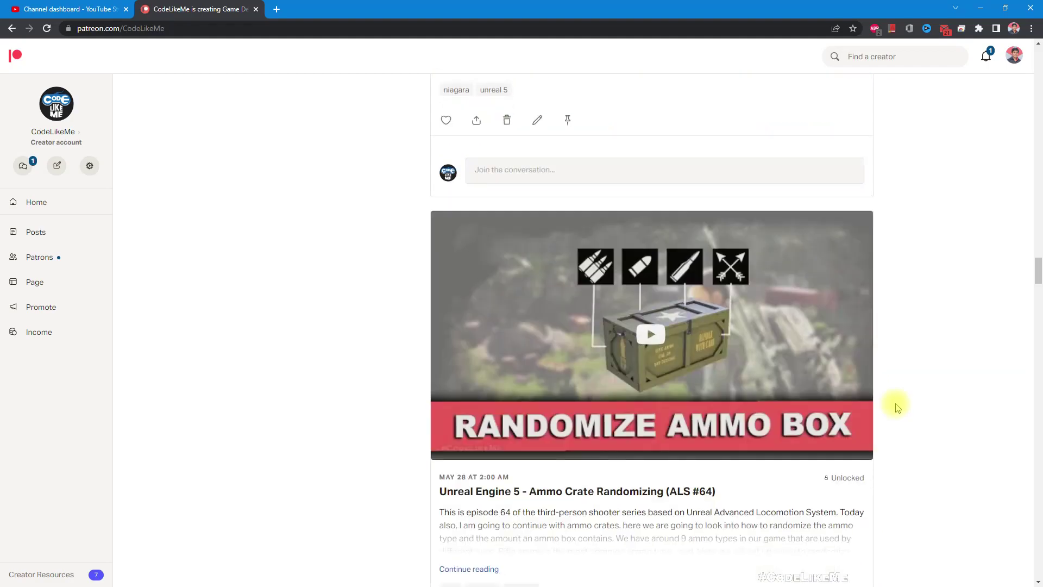
{"action": "scroll", "coordinate": [895, 407], "scroll_direction": "down", "scroll_amount": 5}
{"action": "scroll", "coordinate": [895, 407], "scroll_direction": "down", "scroll_amount": 5}
{"action": "scroll", "coordinate": [896, 406], "scroll_direction": "down", "scroll_amount": 5}
{"action": "scroll", "coordinate": [896, 406], "scroll_direction": "down", "scroll_amount": 5}
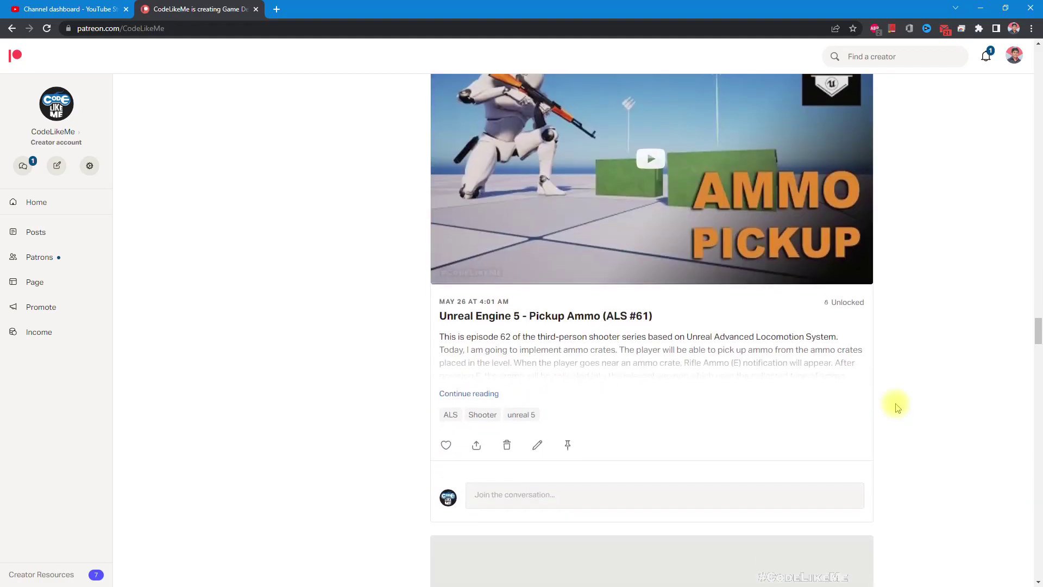